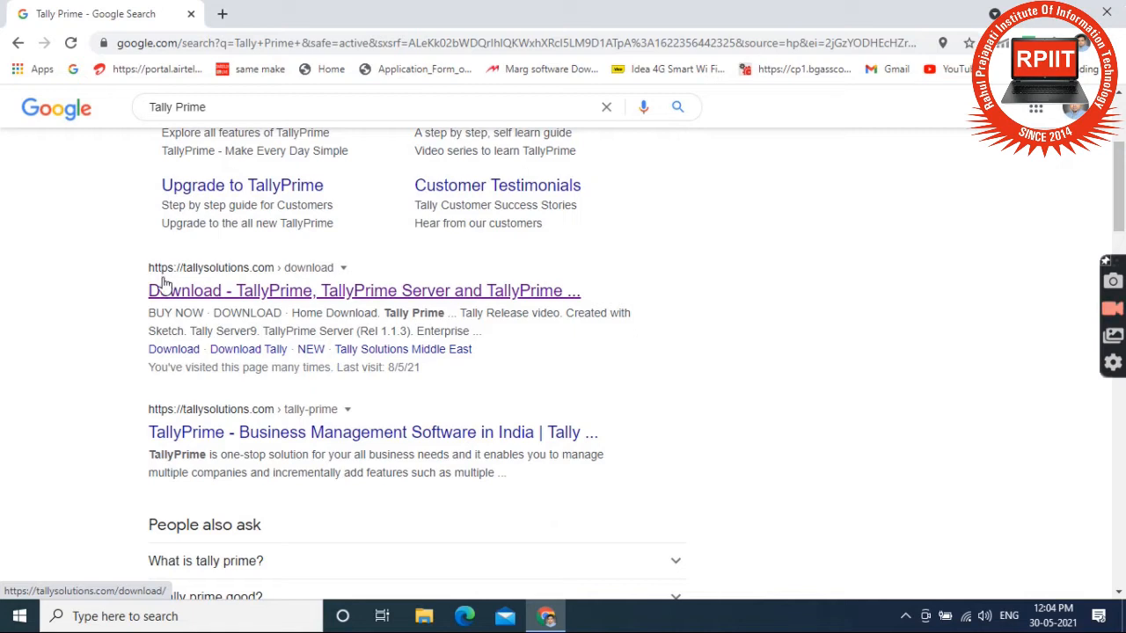
Step: Open the tallysolutions.com download page showing TallyPrime Rel 1.1.4 and its 64-bit Windows 7+ requirement
click(202, 290)
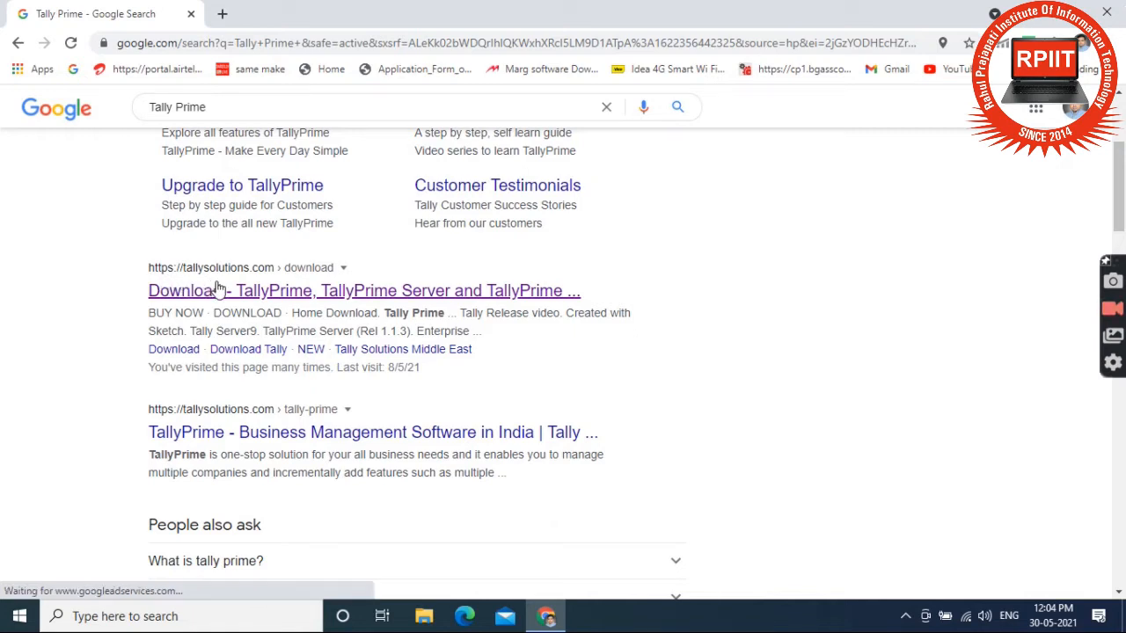
click(326, 298)
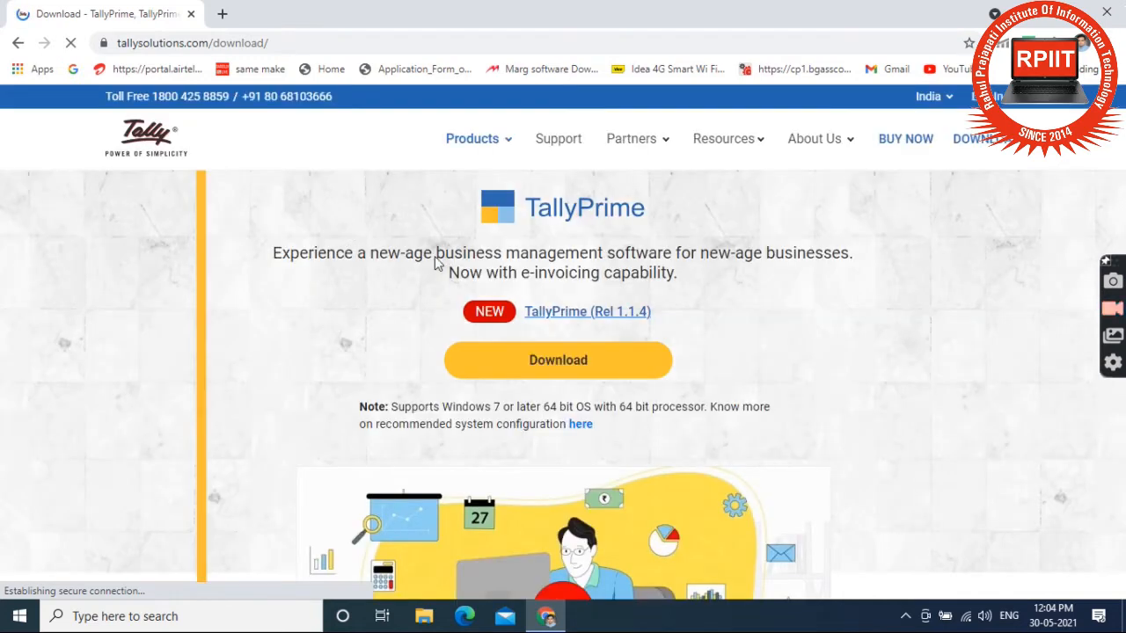
scroll(434, 256, down, 1)
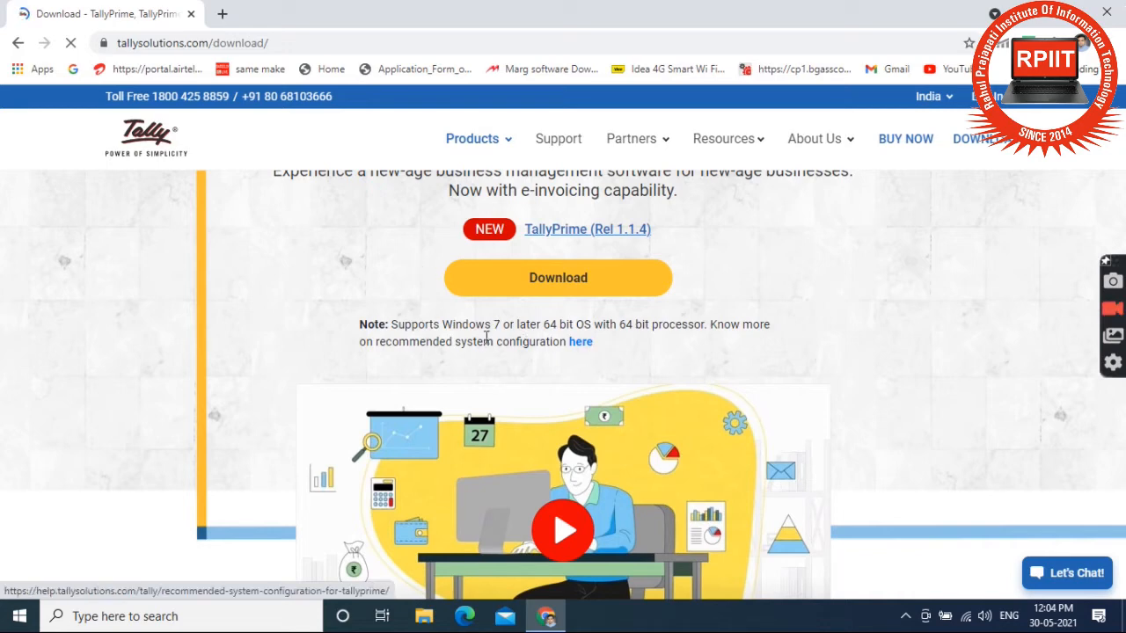
Step: Read the 'What are Recommended System…' requirements table in a new TallyHelp tab, then go back to downloads
click(579, 343)
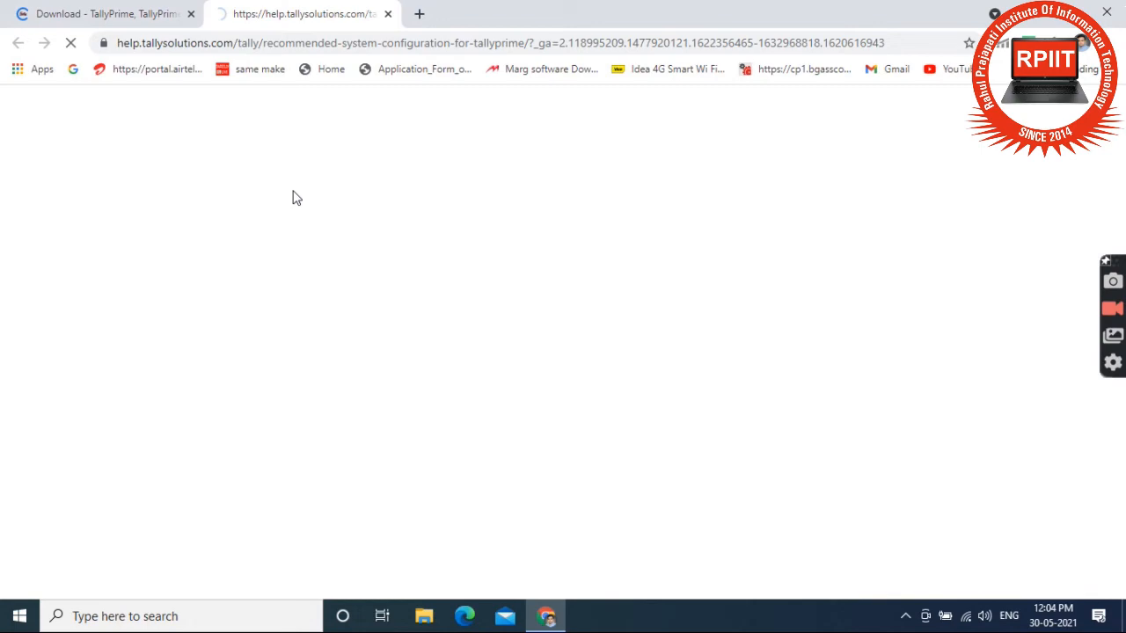
click(106, 12)
scroll(805, 394, down, 8)
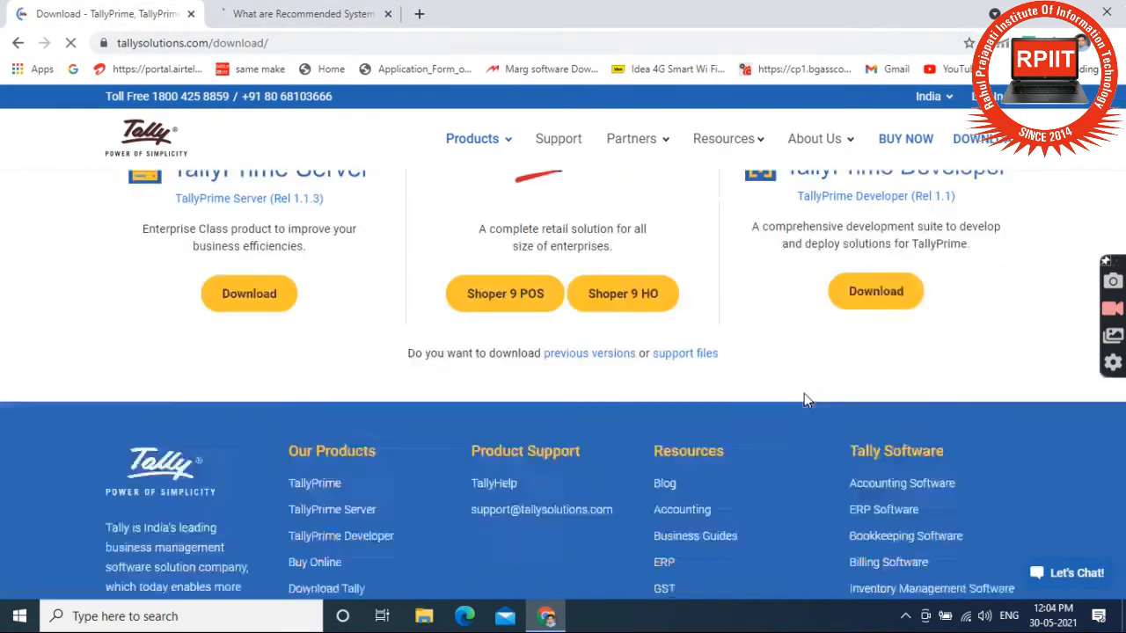
scroll(804, 394, up, 7)
scroll(804, 393, up, 2)
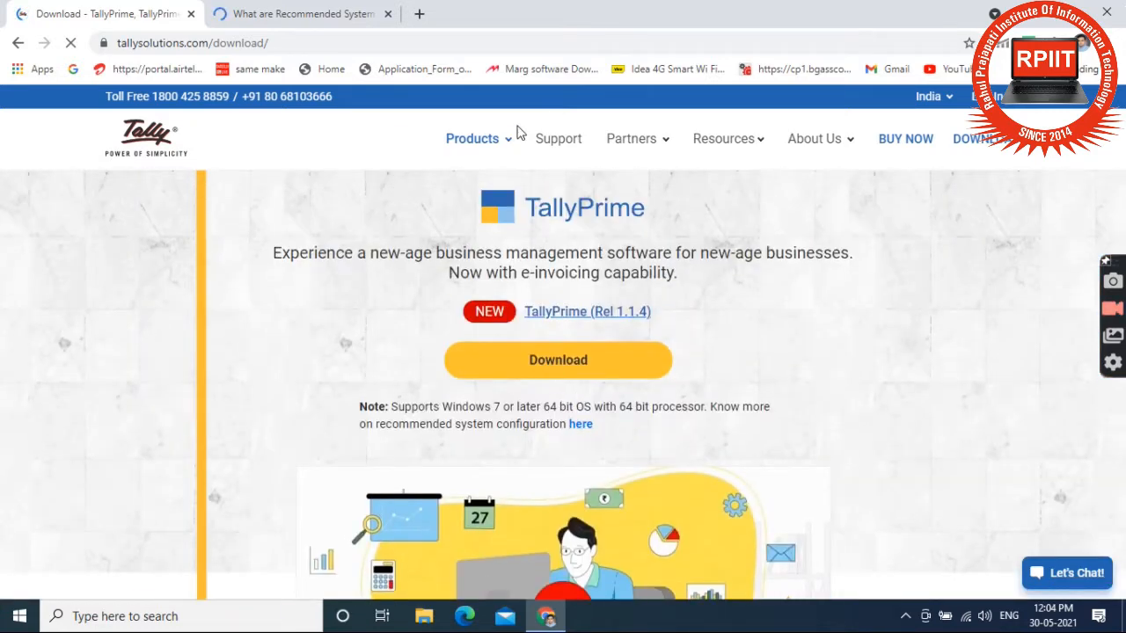
click(335, 11)
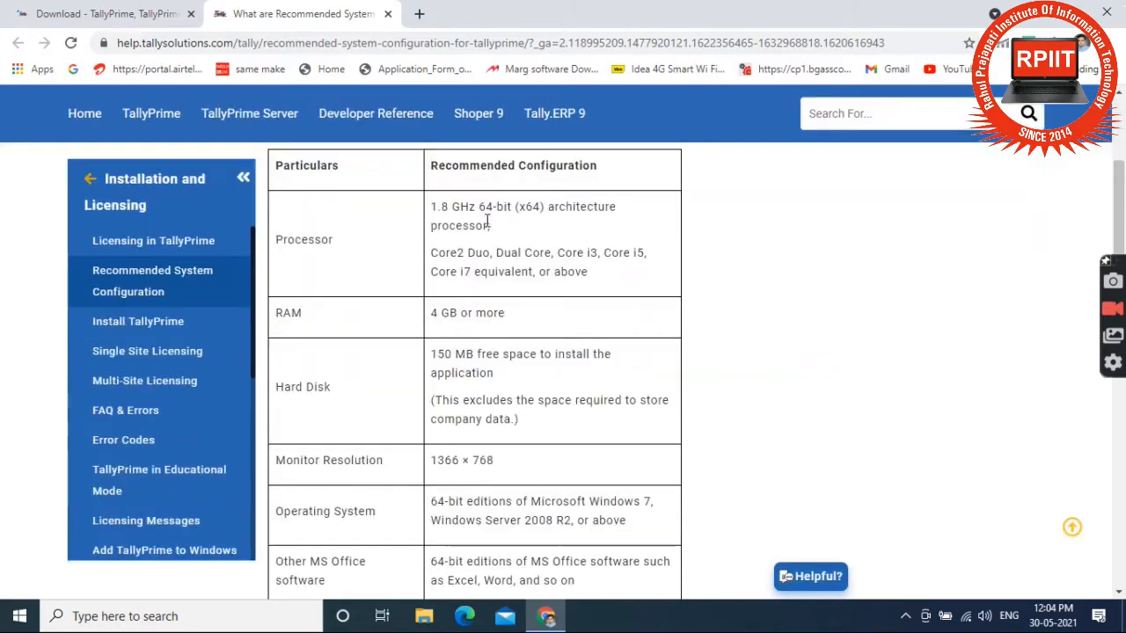
scroll(342, 276, up, 1)
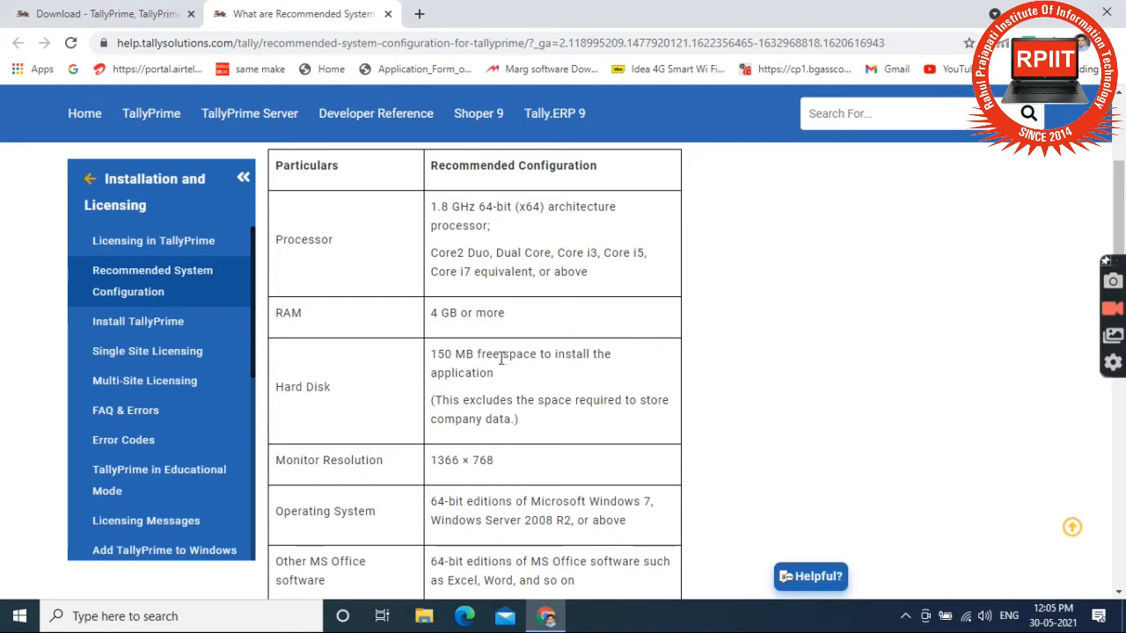
scroll(502, 356, down, 2)
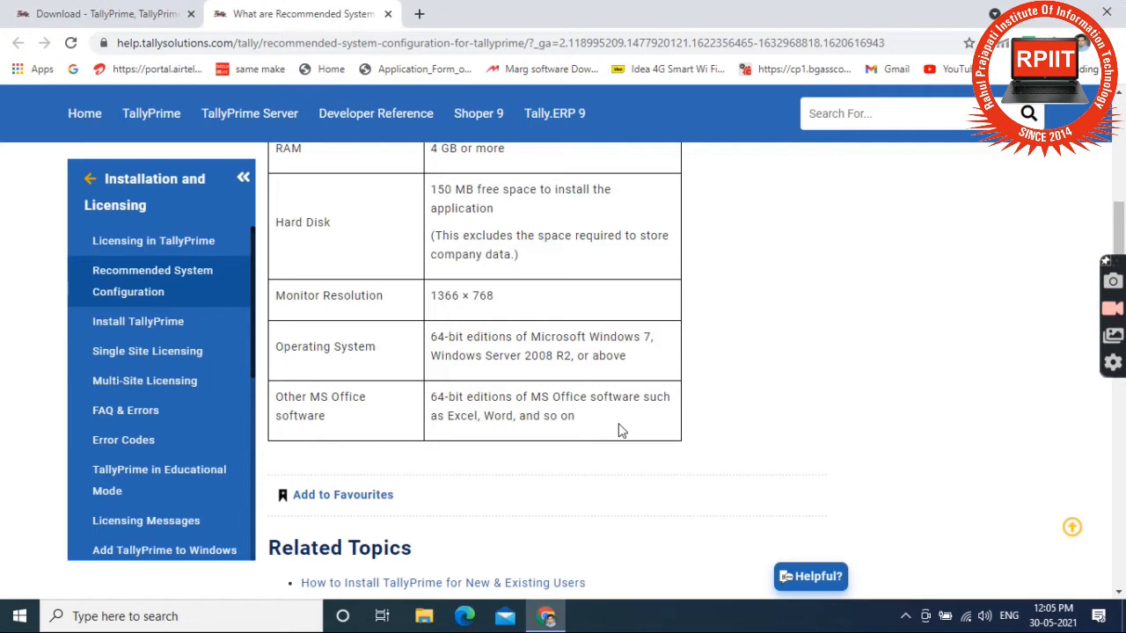
scroll(620, 430, up, 7)
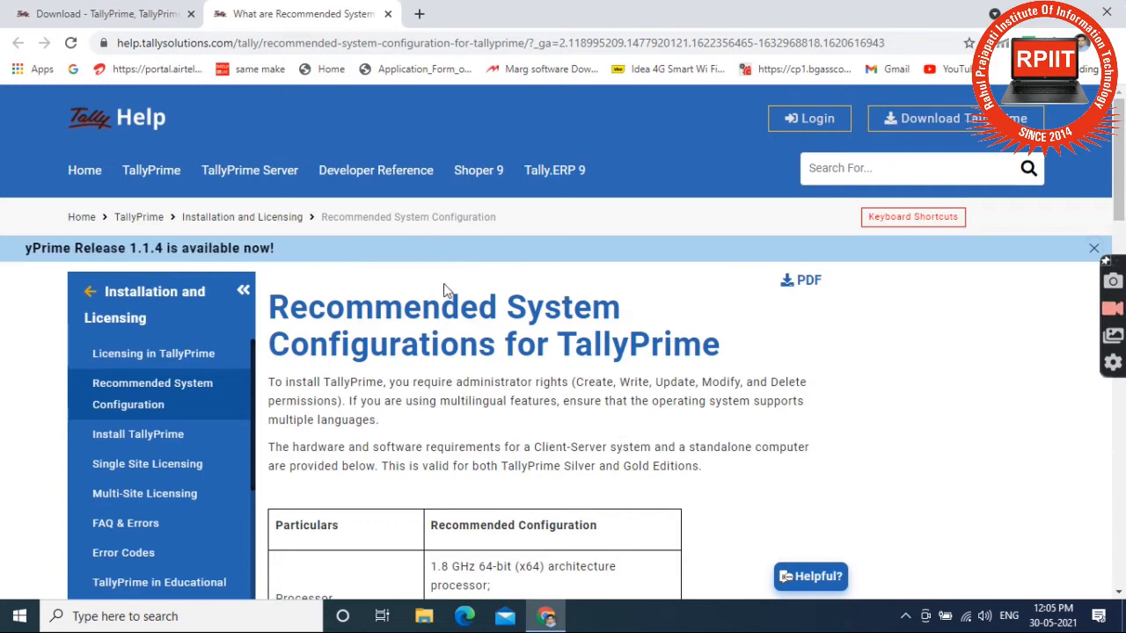
click(112, 11)
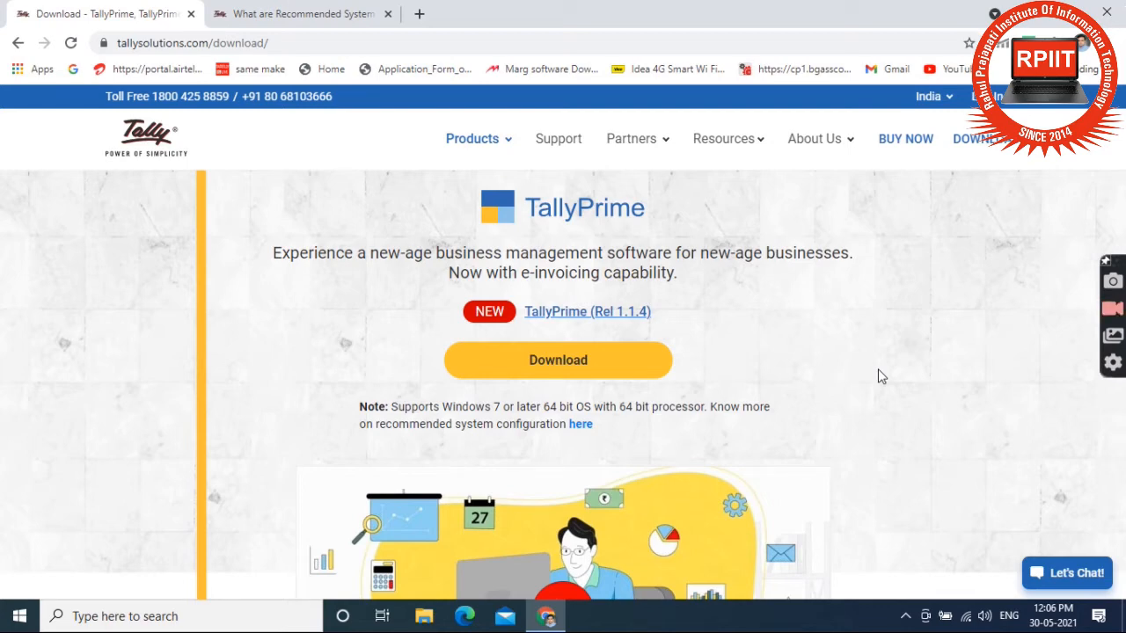
Step: Download the 39.0 MB setup (1).exe for TallyPrime 1.1.4 and show it in the Downloads folder
click(529, 363)
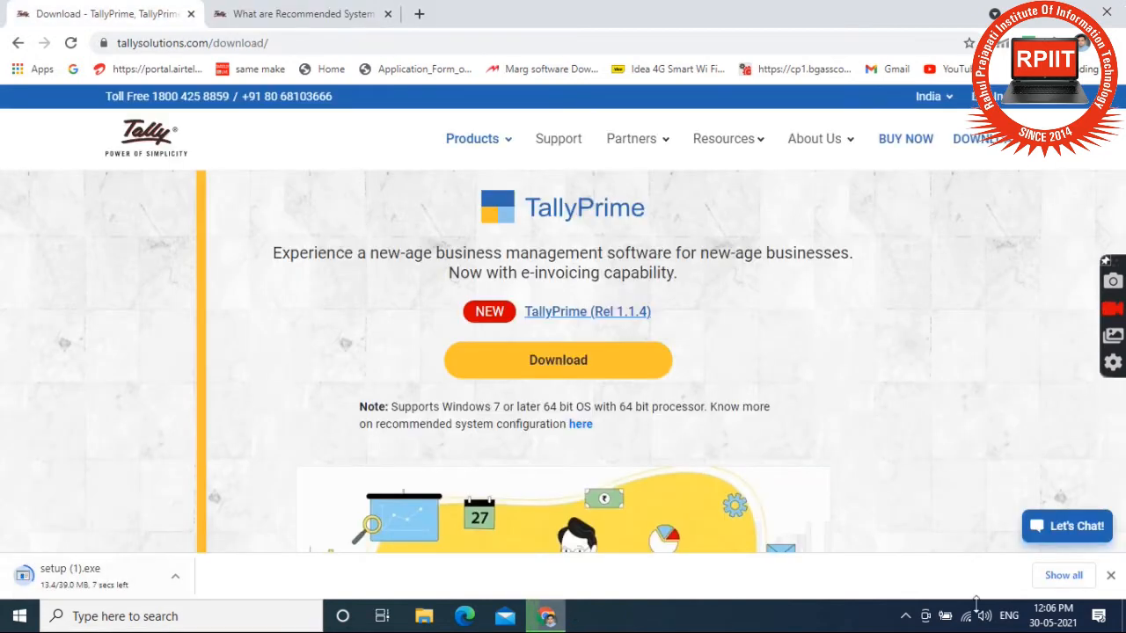
click(1061, 576)
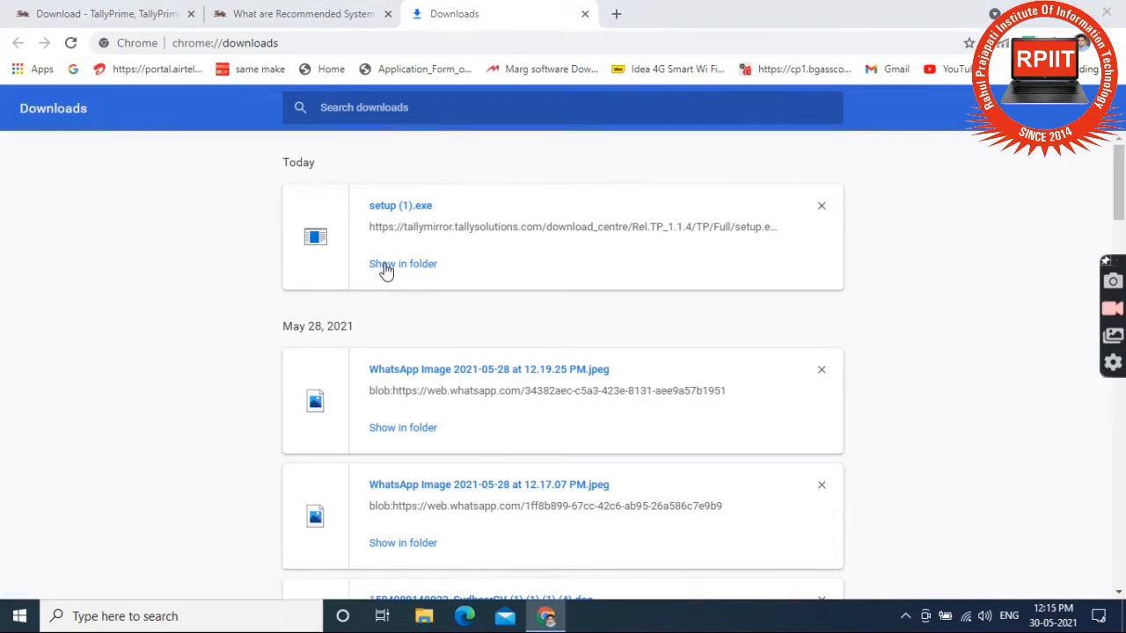
click(384, 267)
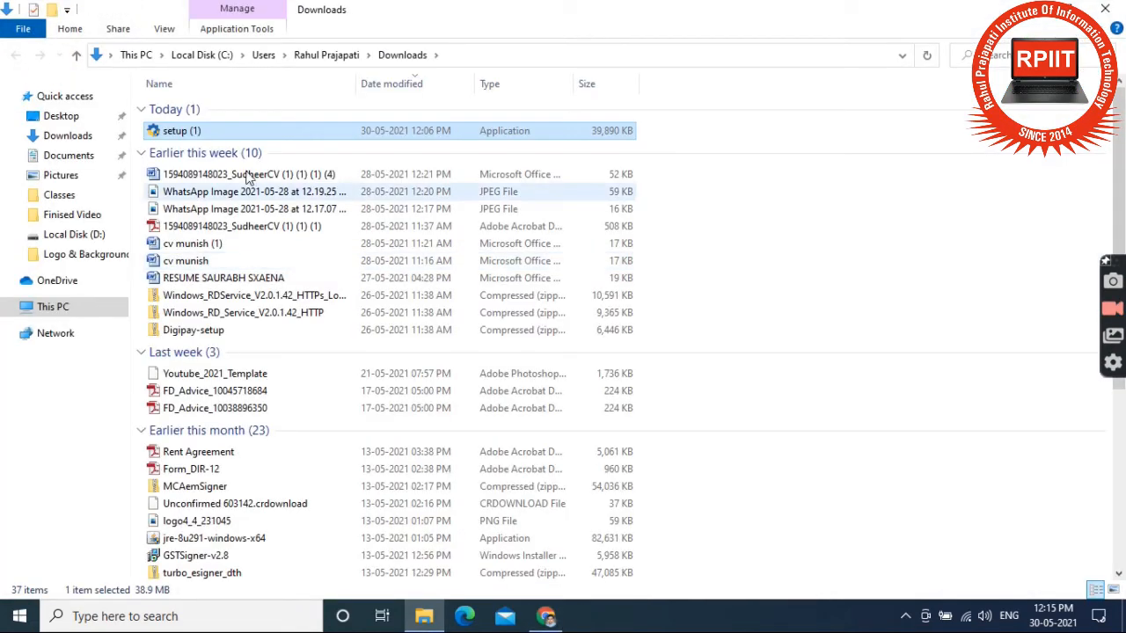
Step: Run setup (1).exe as administrator, install TallyPrime 1.1.4 to C:\Program Files\TallyPrime (1), and start it
double_click(183, 132)
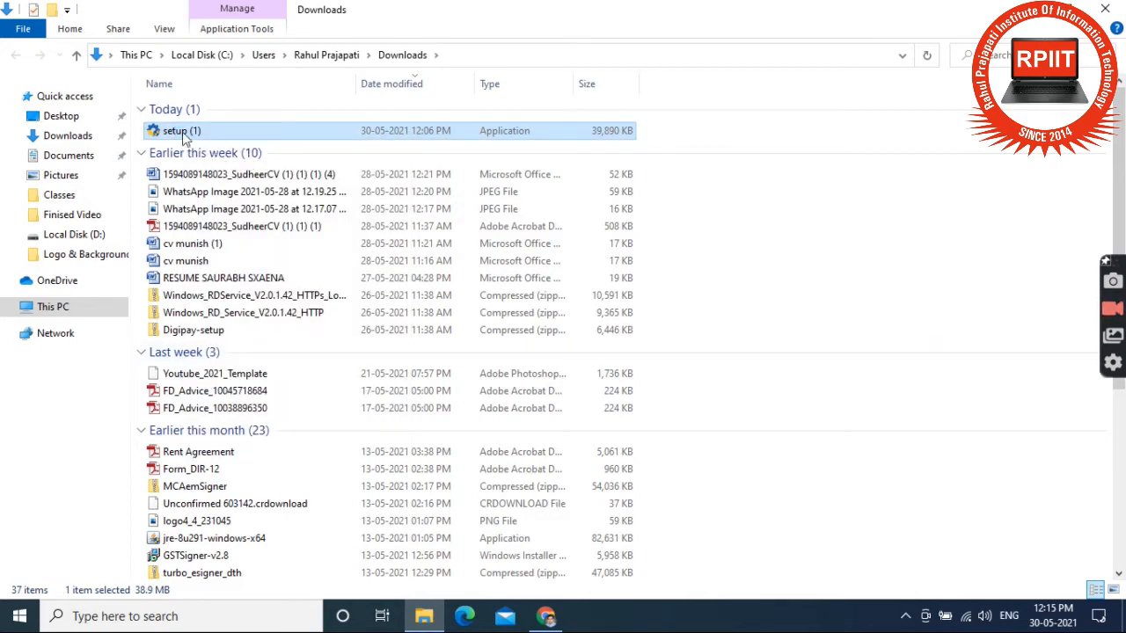
right_click(182, 132)
click(236, 163)
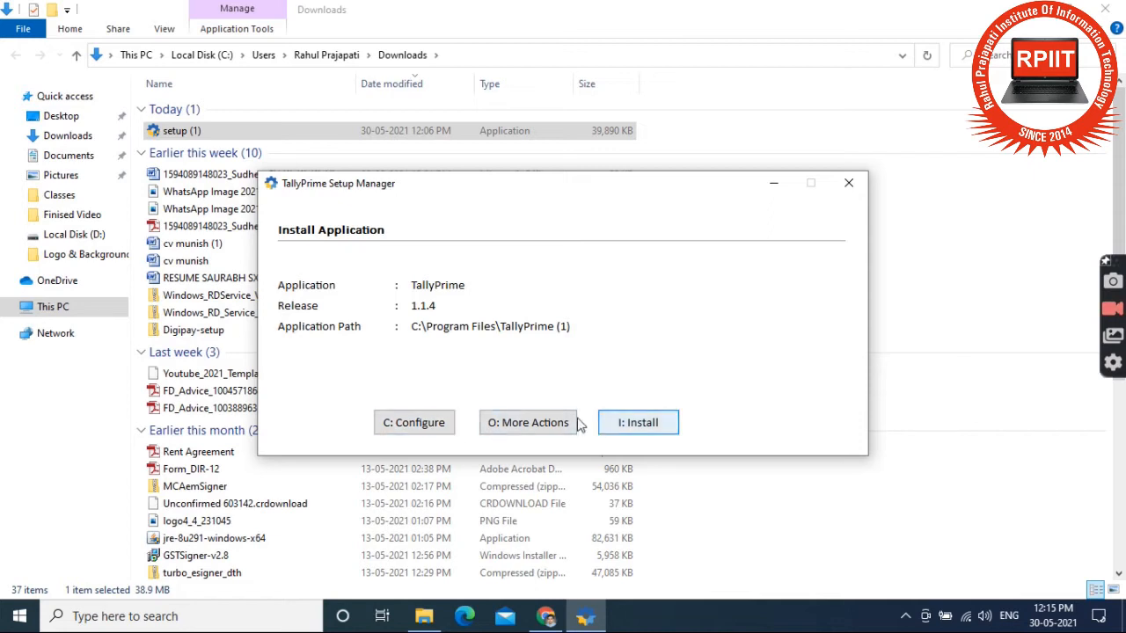
click(638, 424)
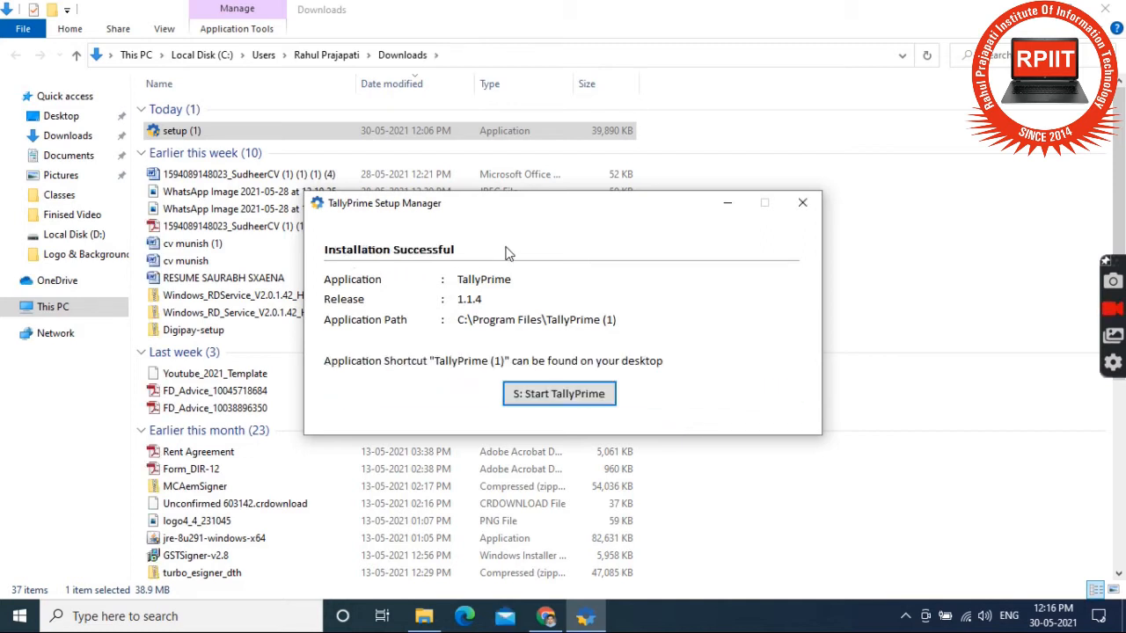
click(554, 394)
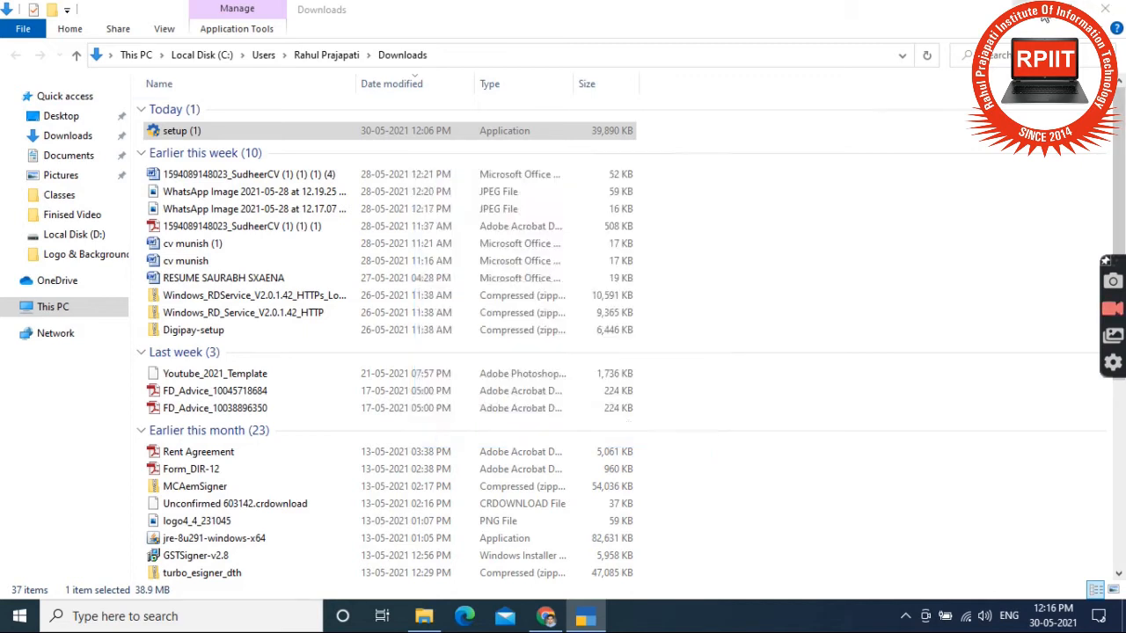
Step: Close the Downloads File Explorer window and the Chrome browser
click(1106, 7)
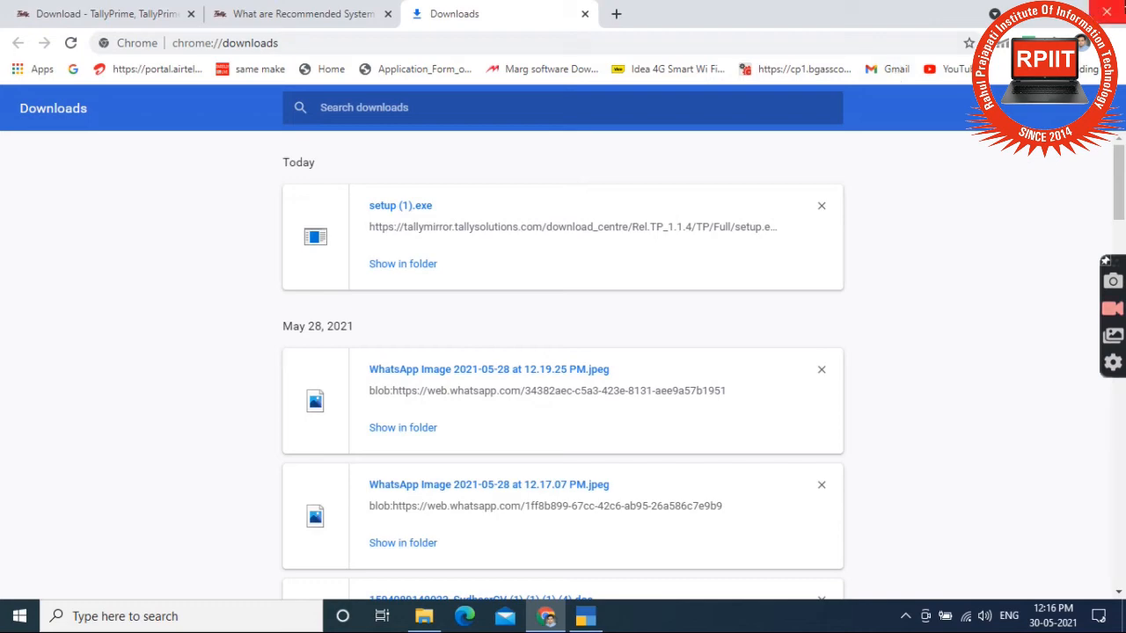
click(1110, 8)
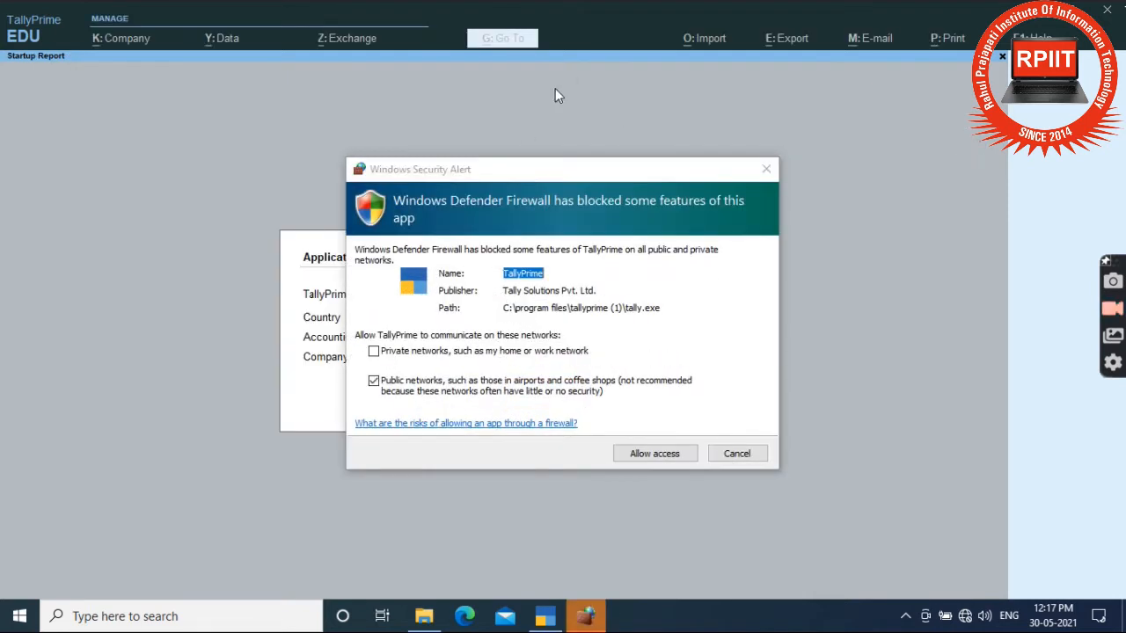
Step: Allow TallyPrime through the firewall, accept the India startup defaults, and choose Try It For Free (Educational)
click(670, 454)
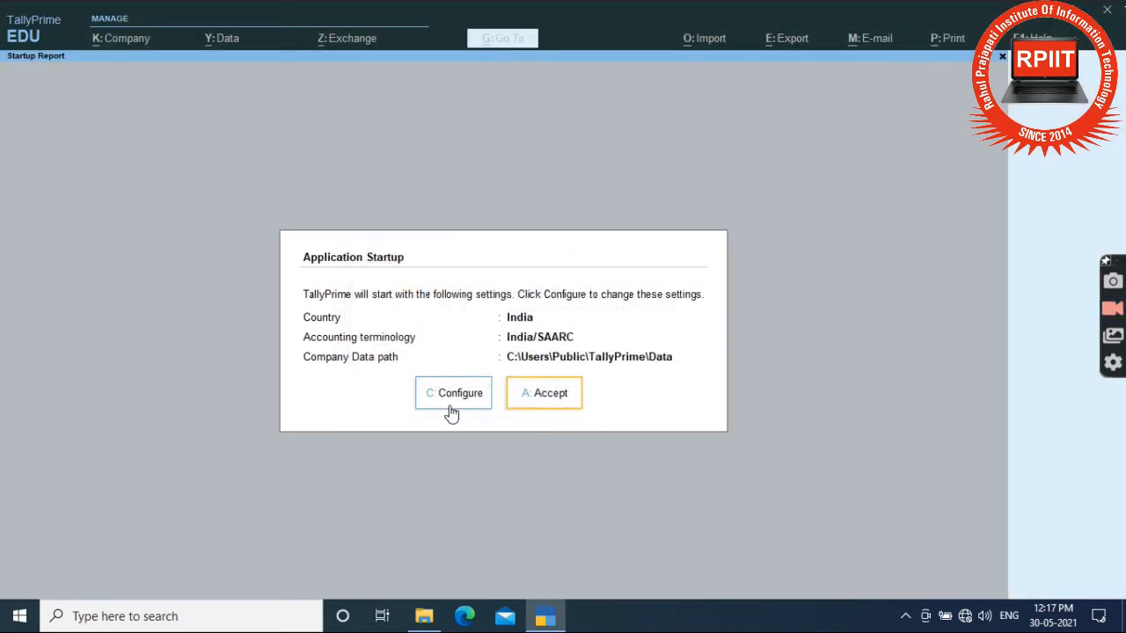
click(547, 397)
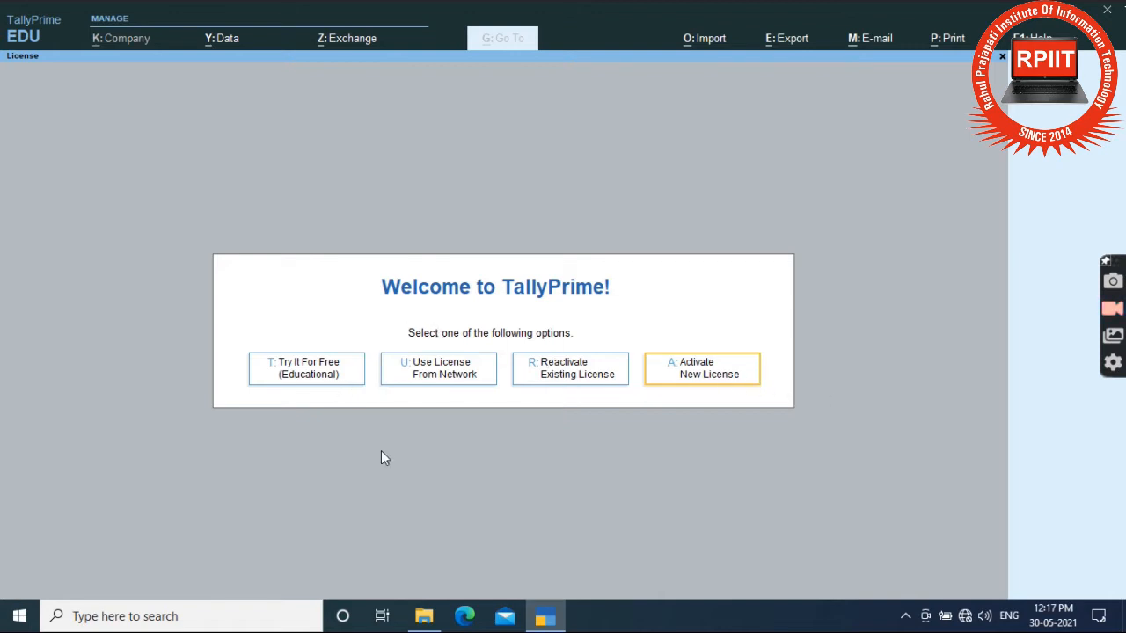
click(308, 369)
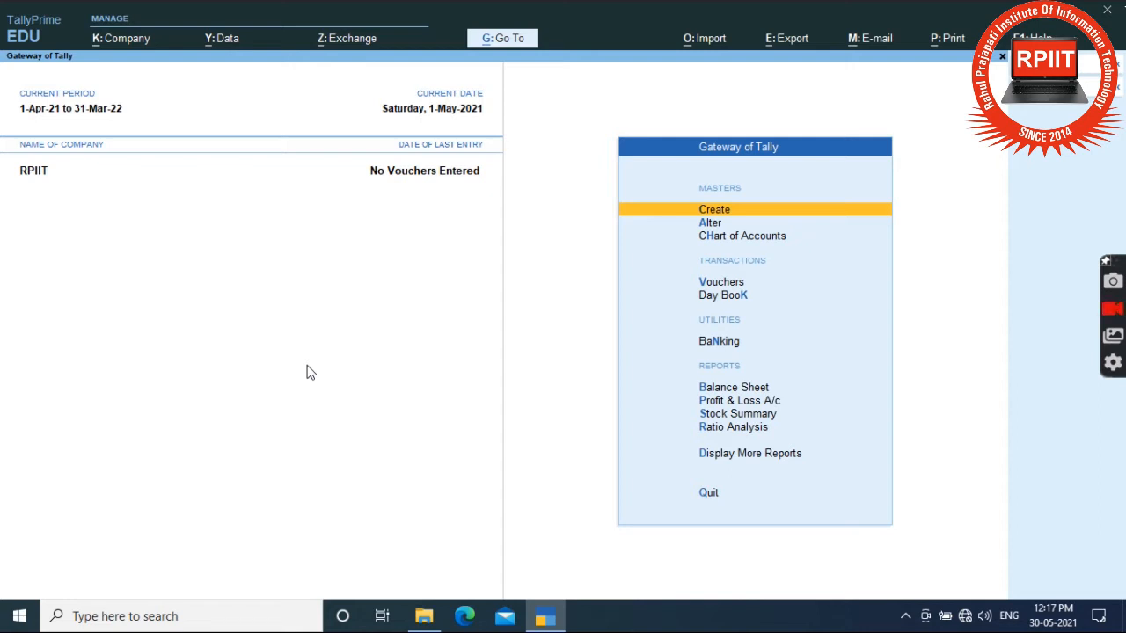
Step: Shut the currently loaded RPIIT company
click(1118, 95)
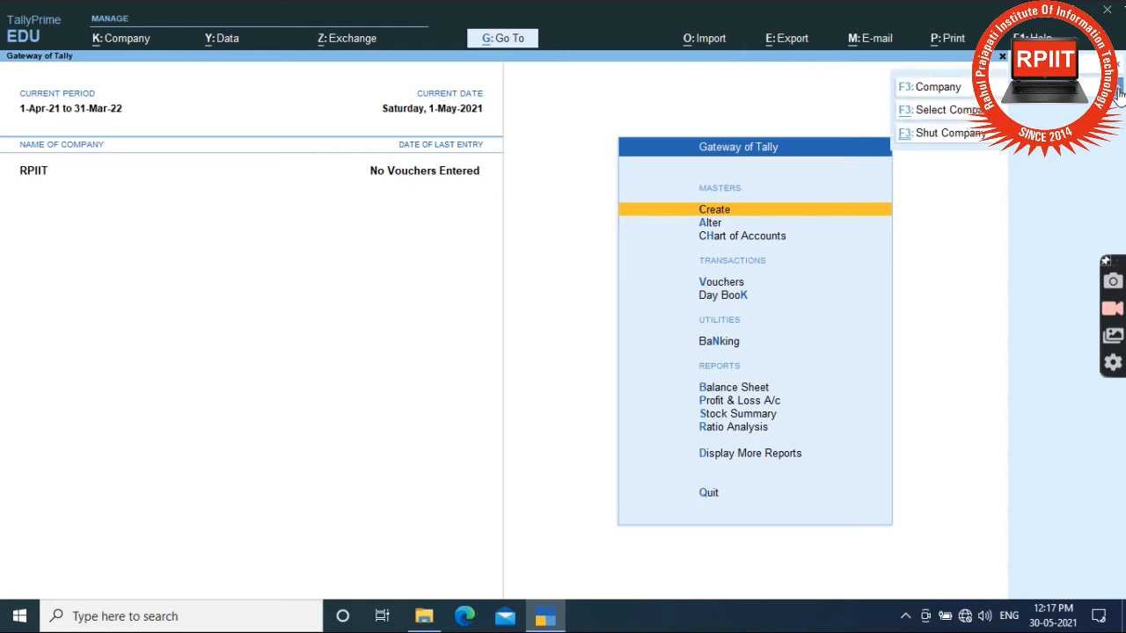
click(954, 134)
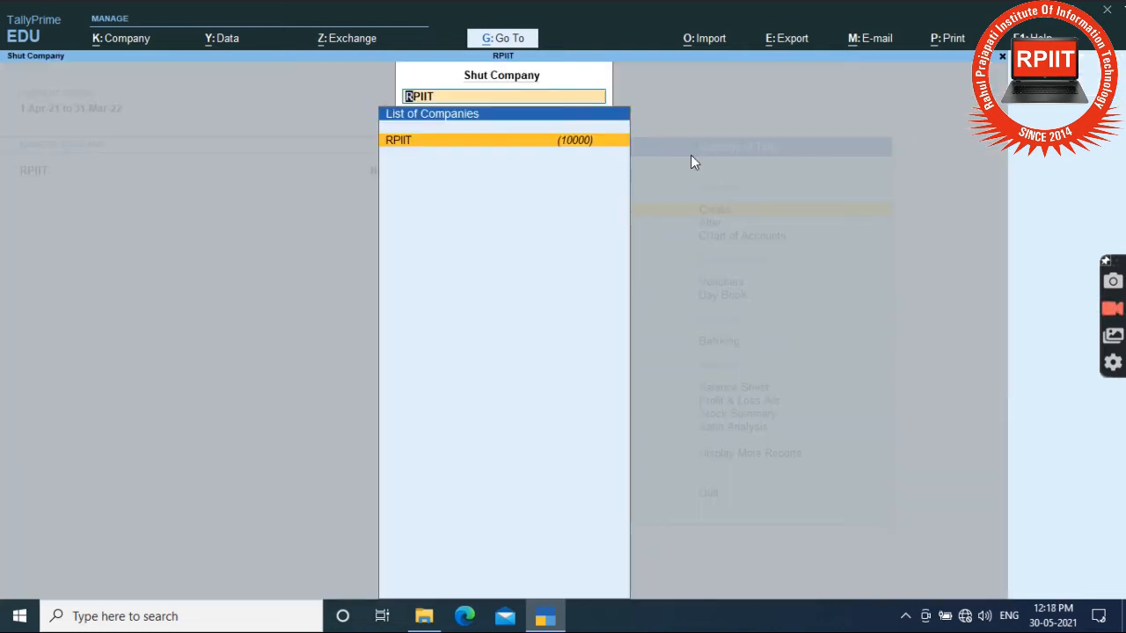
key(Return)
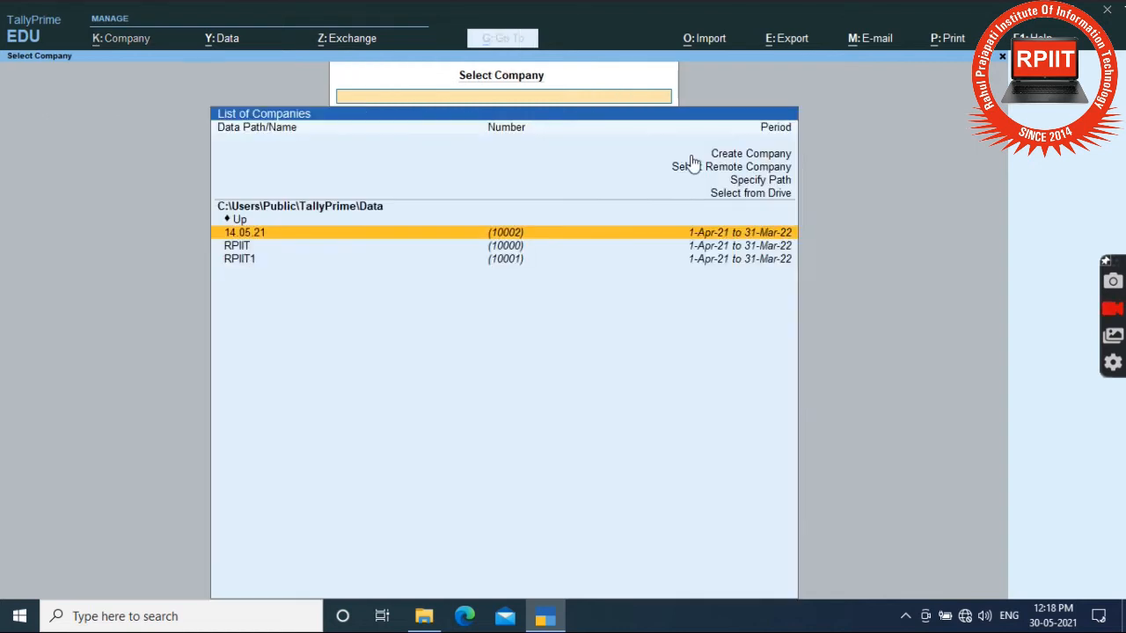
Step: Choose Create Company from the Select Company list to start a new company form
click(750, 155)
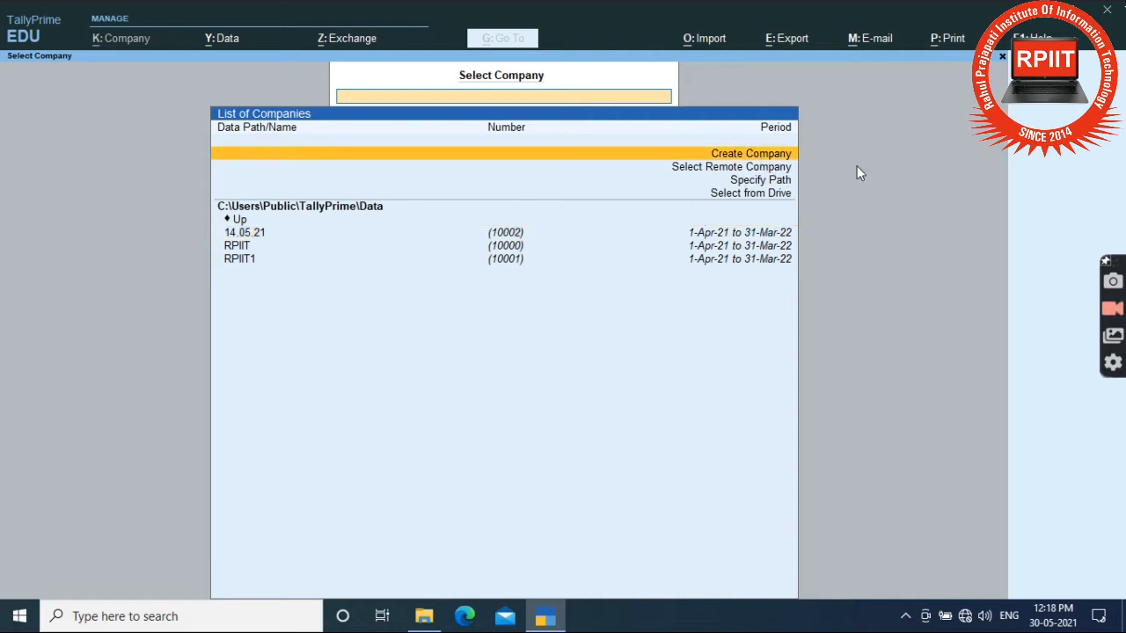
key(Down)
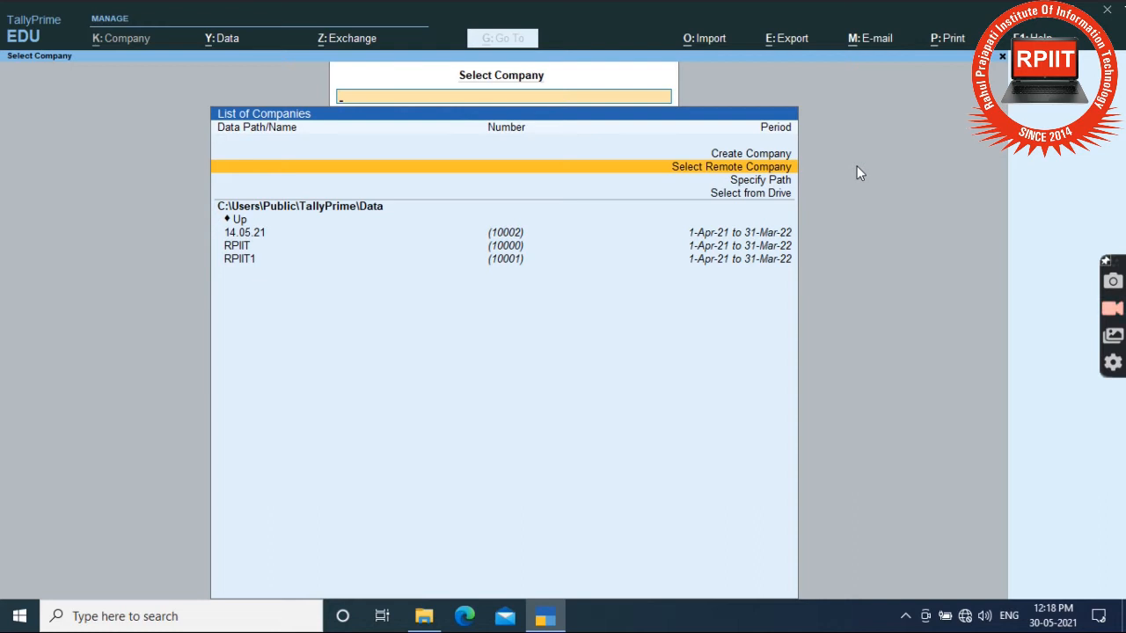
key(Down)
key(Up)
key(Up)
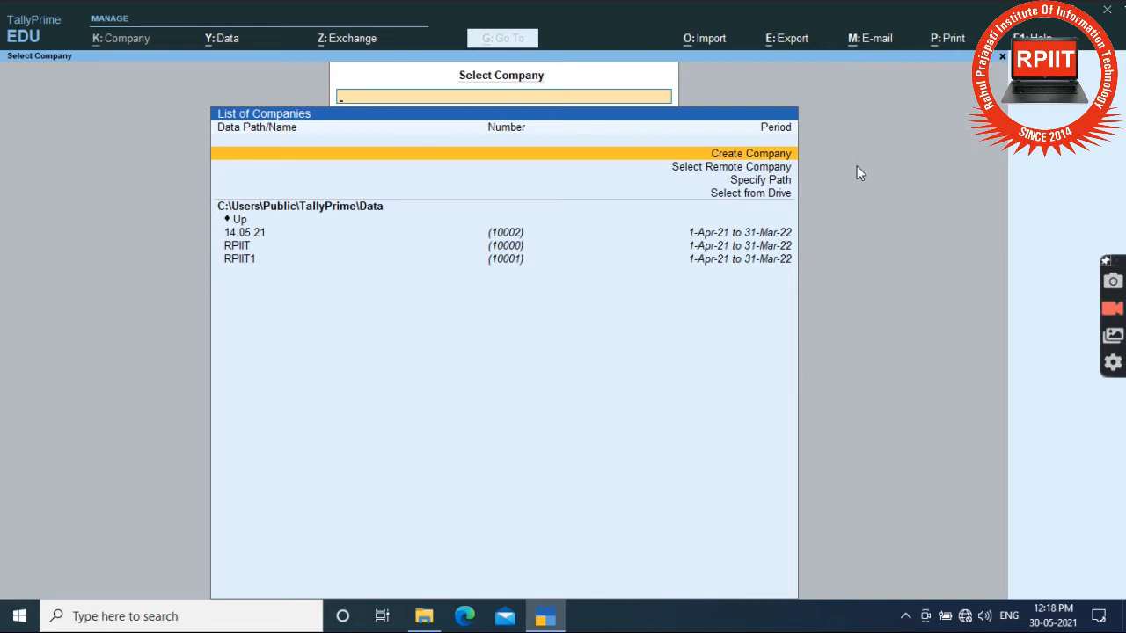
key(Return)
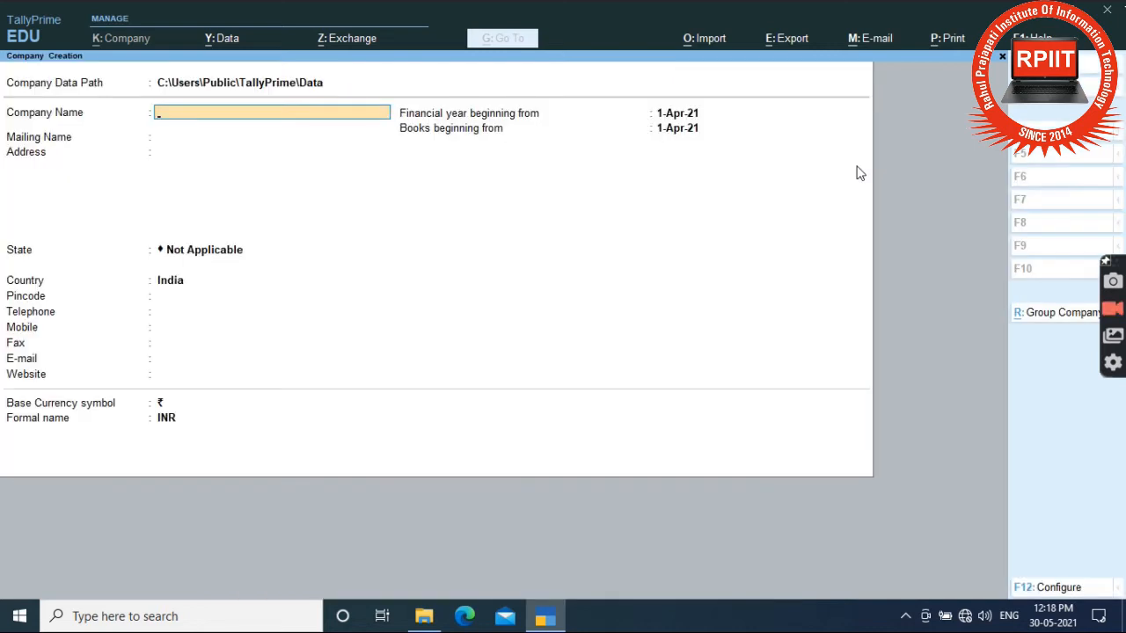
Step: Enter the company name 'RP COPR.' and the owner's name as the mailing name
text(RP CON)
key(BackSpace)
text(PT)
text(R)
text(.)
key(Return)
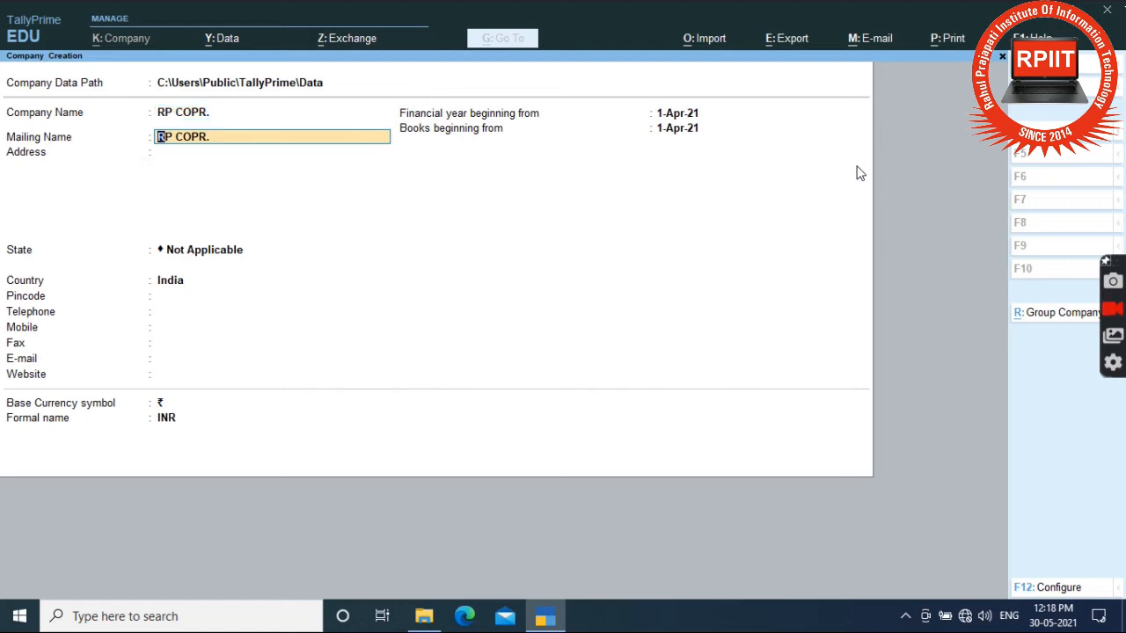
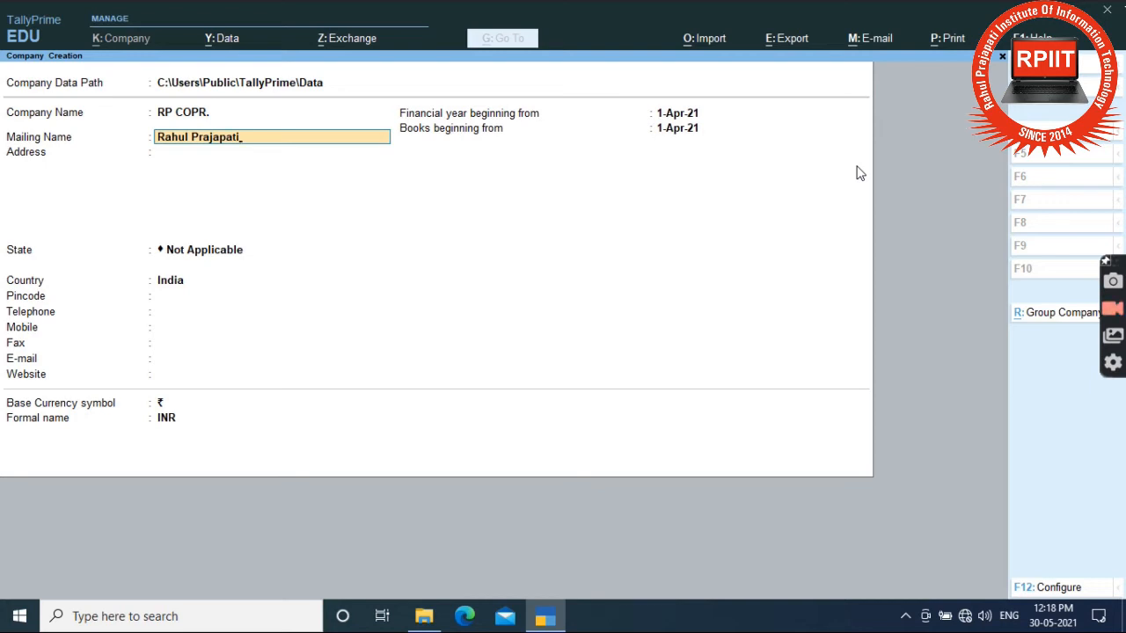
key(Return)
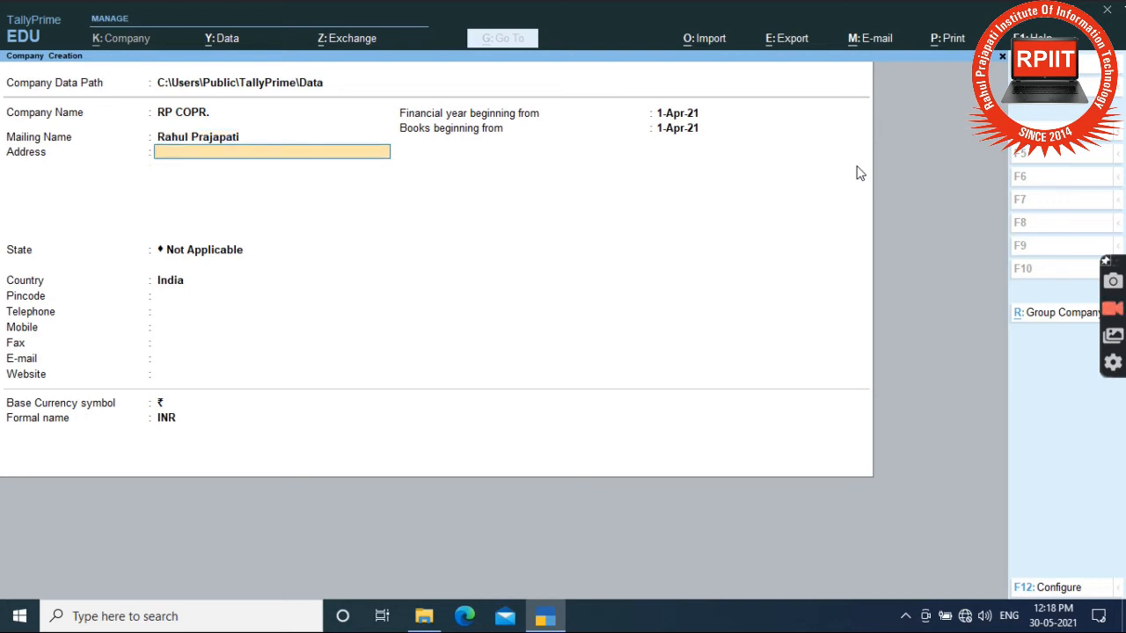
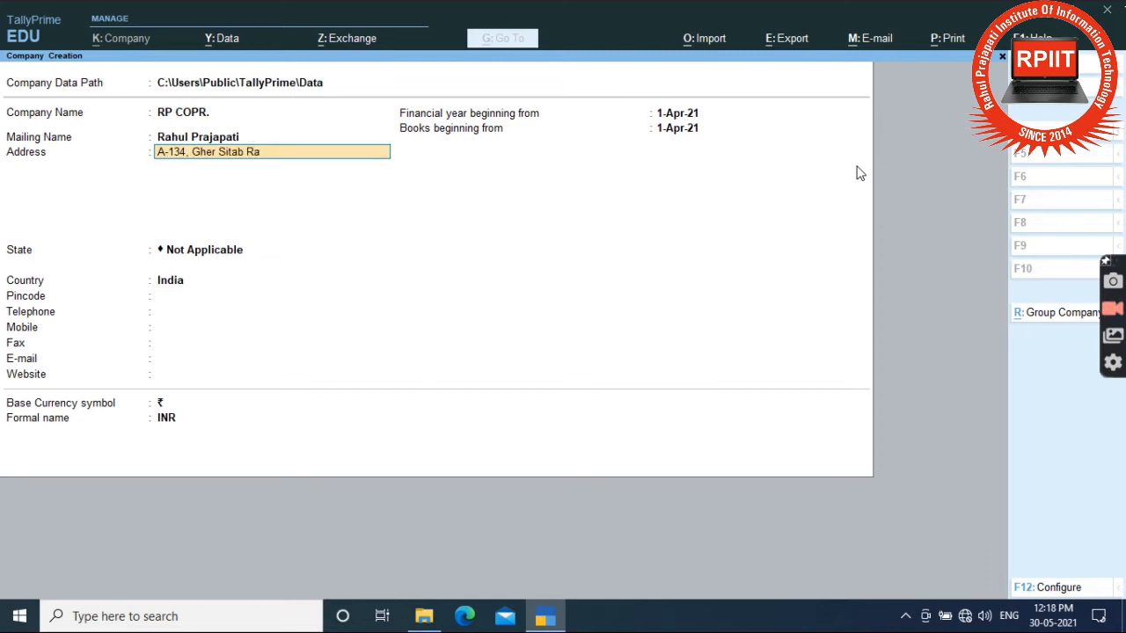
Step: Fill in the company's two-line street address
key(Return)
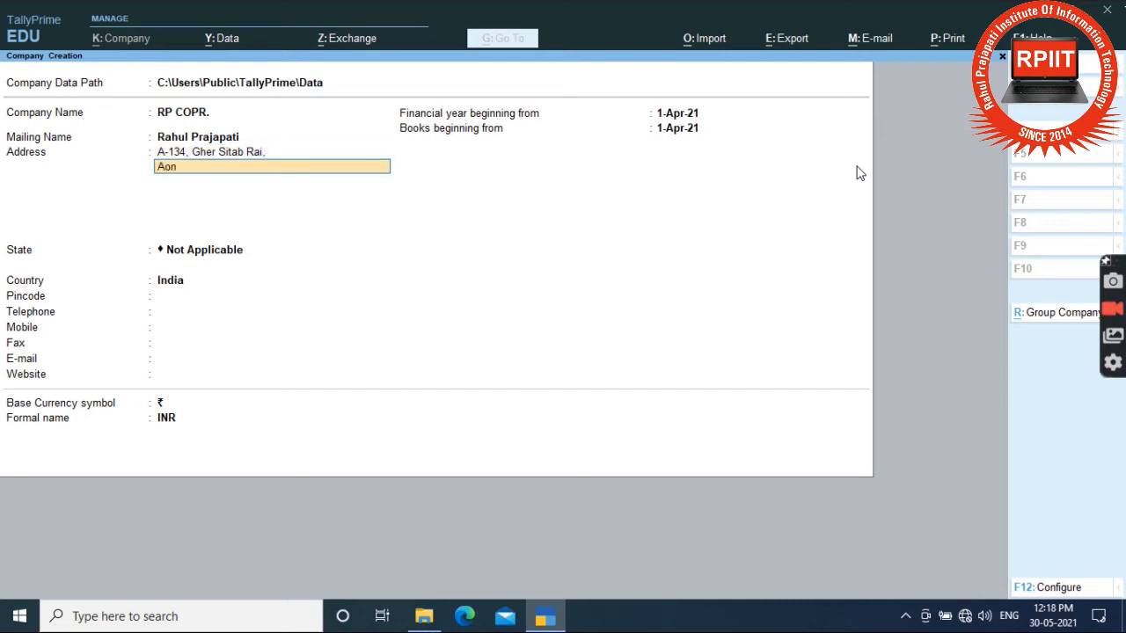
key(Return)
key(Return)
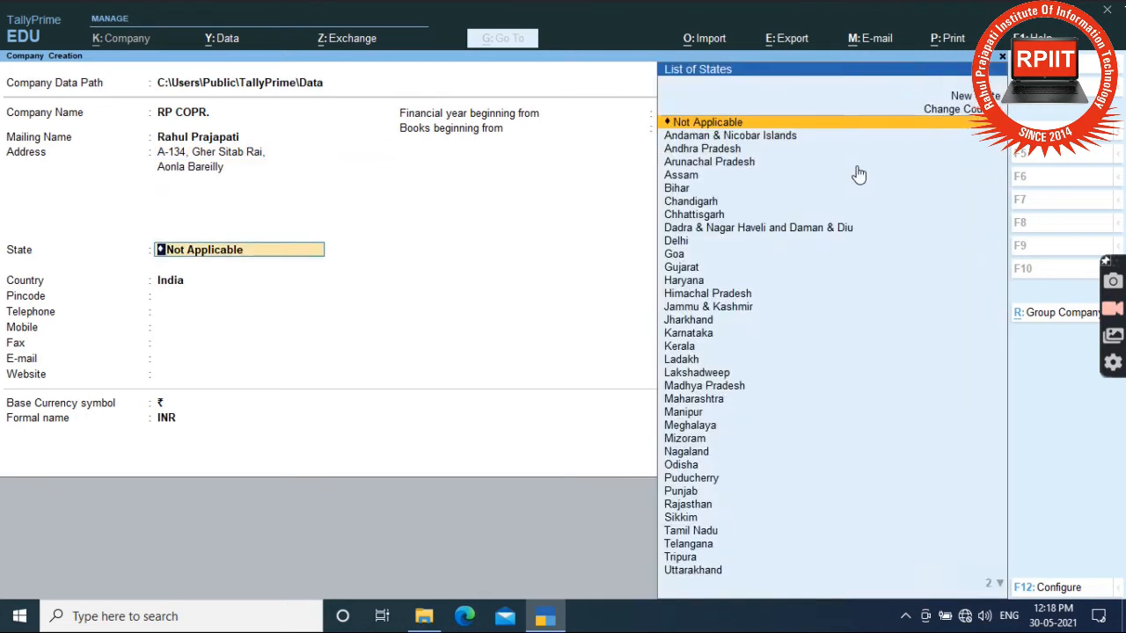
Step: Select Uttar Pradesh from the List of States
text(U)
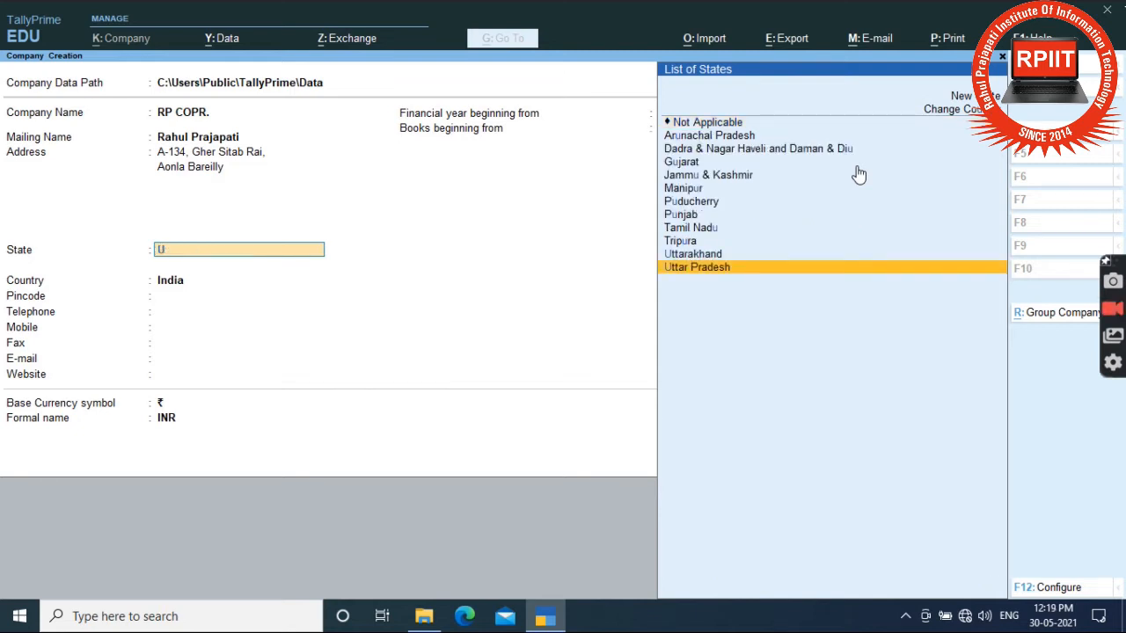
key(Return)
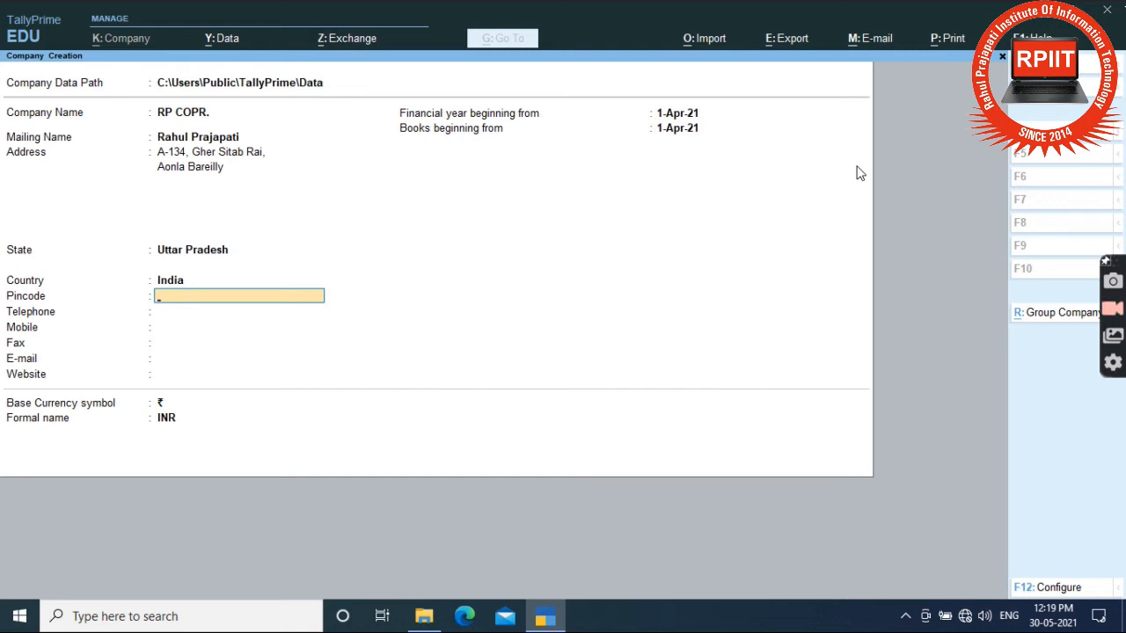
Step: Enter the company's pincode, telephone number and mobile number
text(243301)
key(Return)
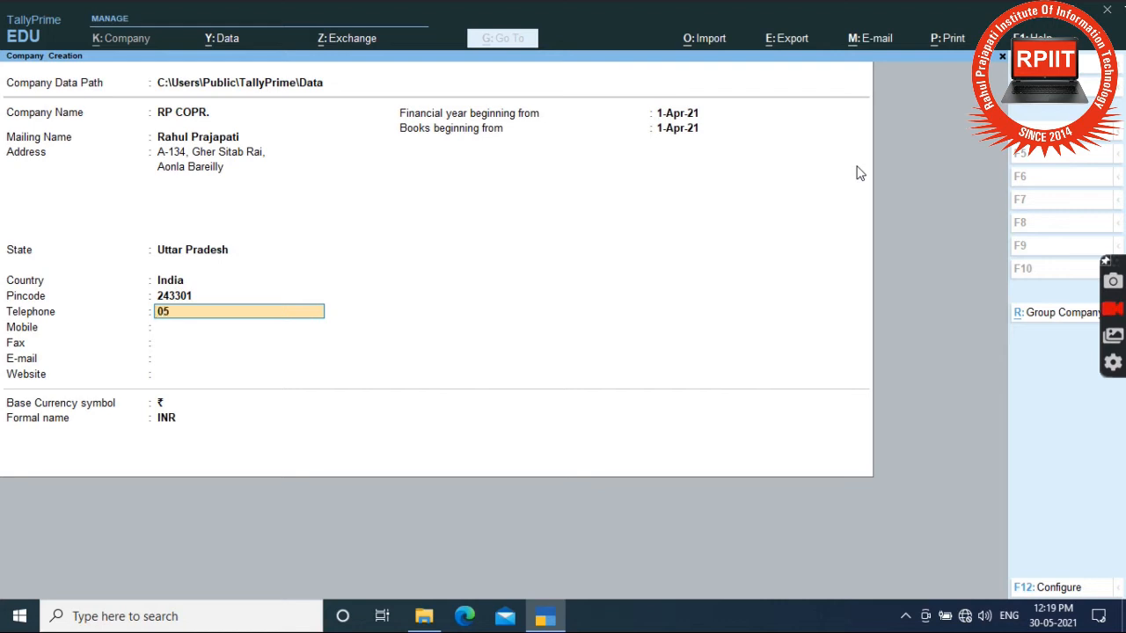
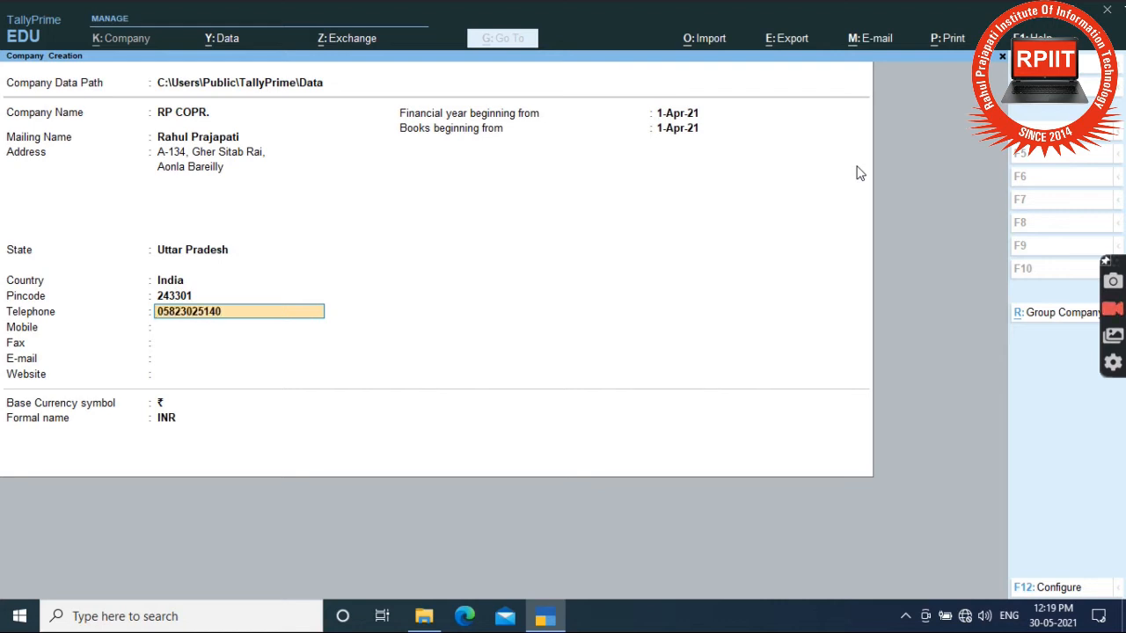
key(Return)
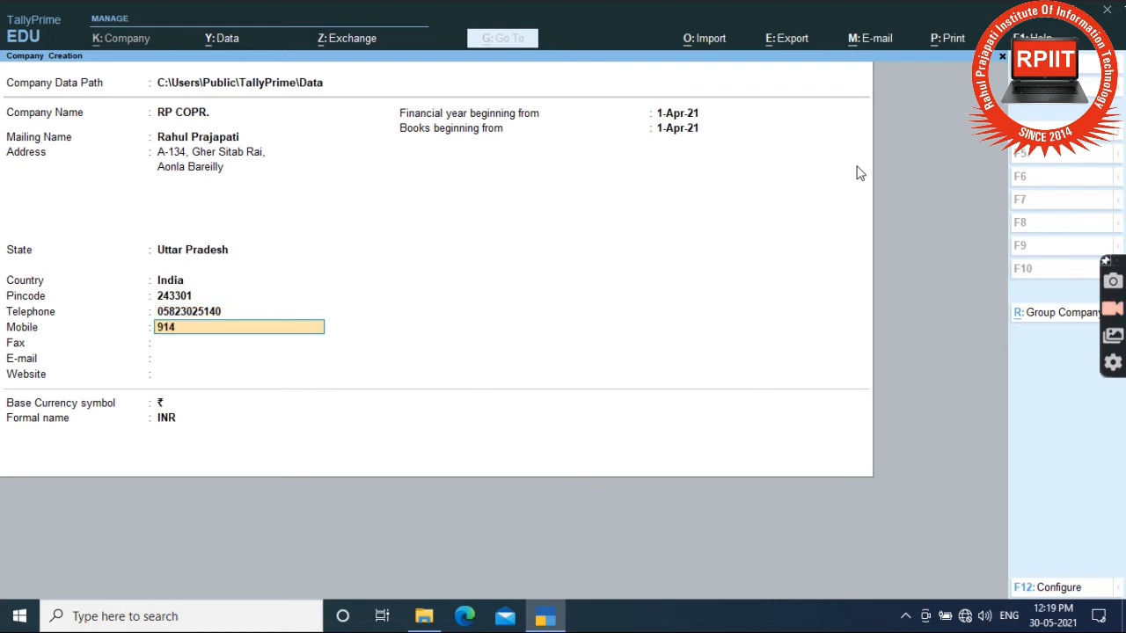
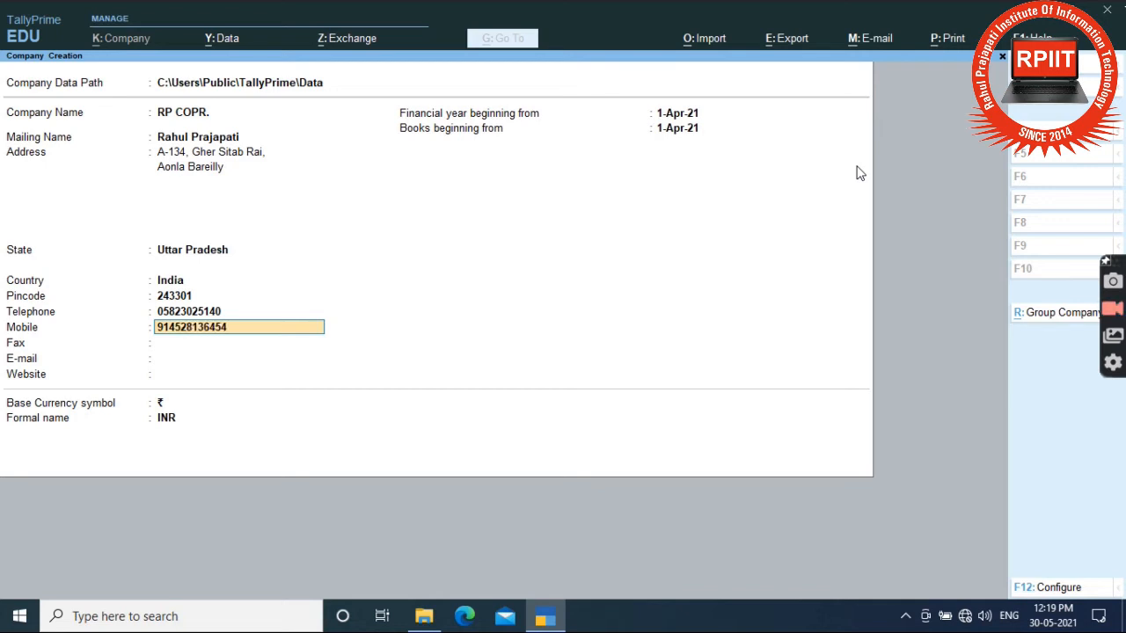
key(Return)
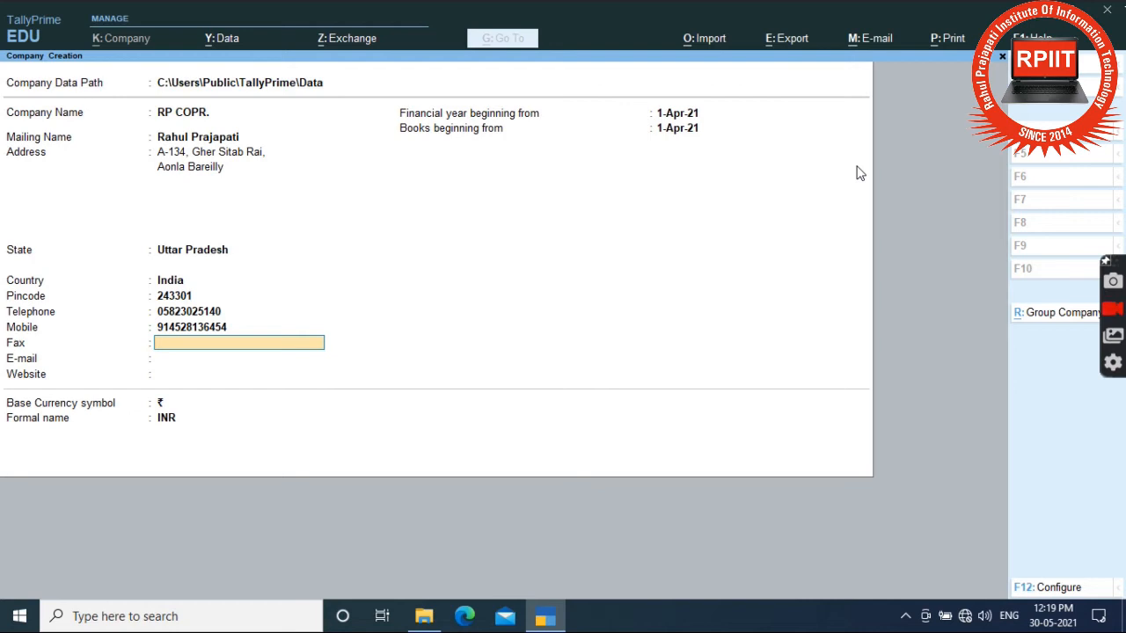
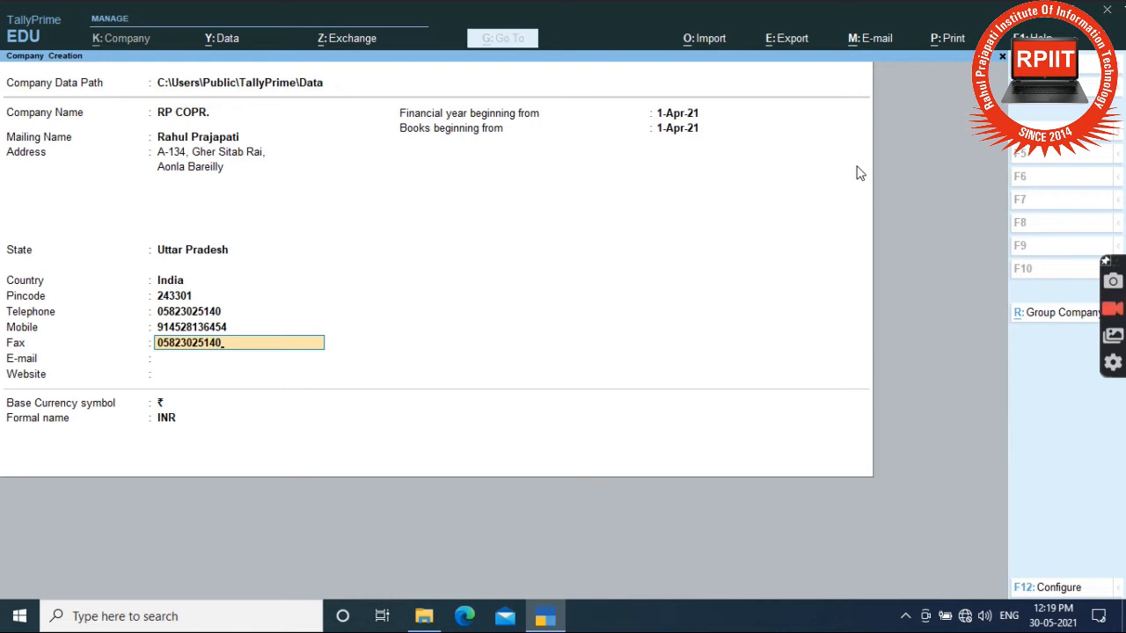
key(Return)
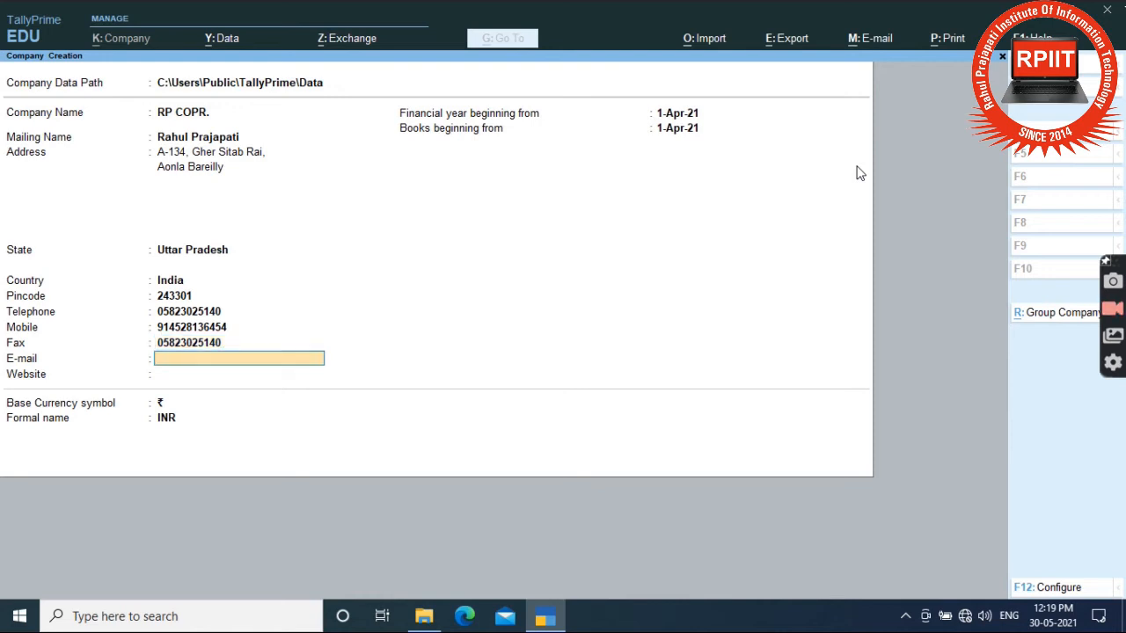
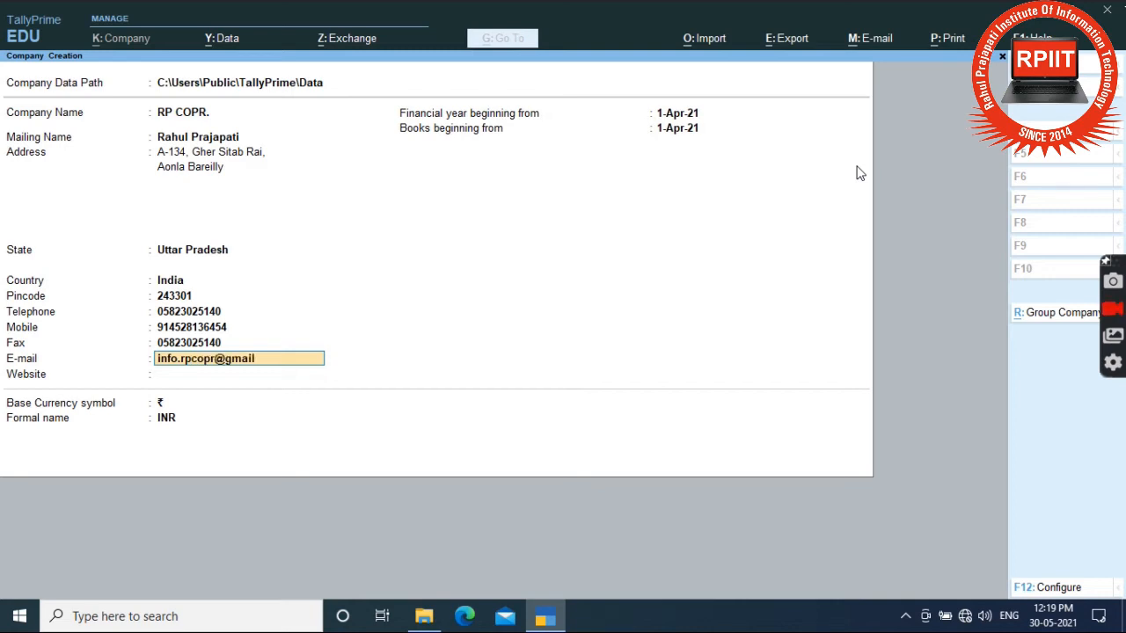
text(om)
key(Return)
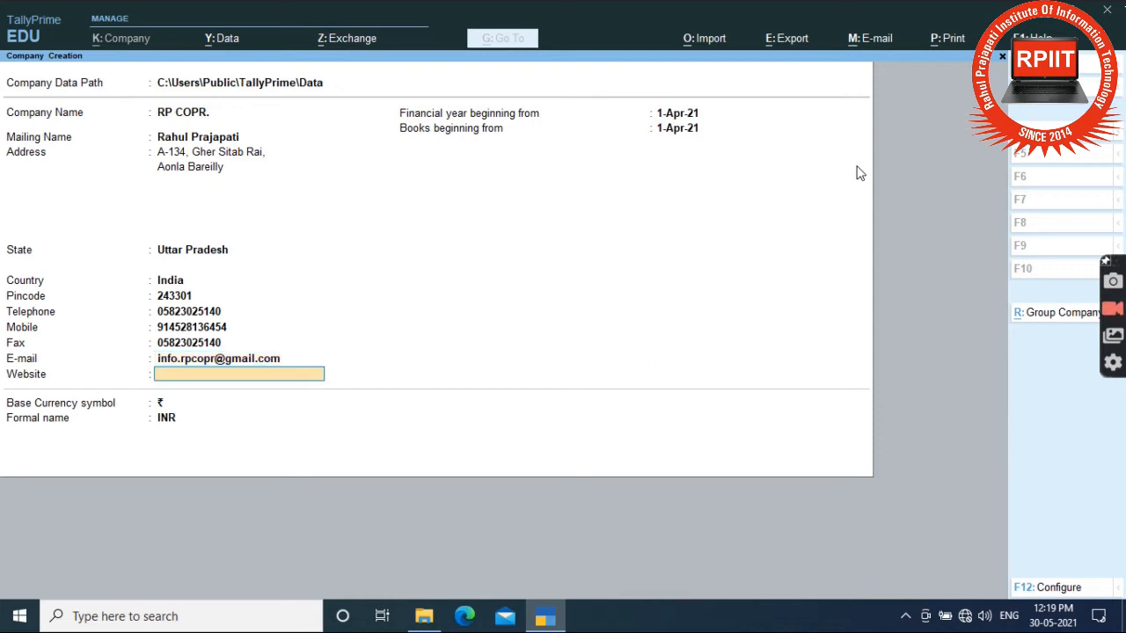
text(www.rpcopr)
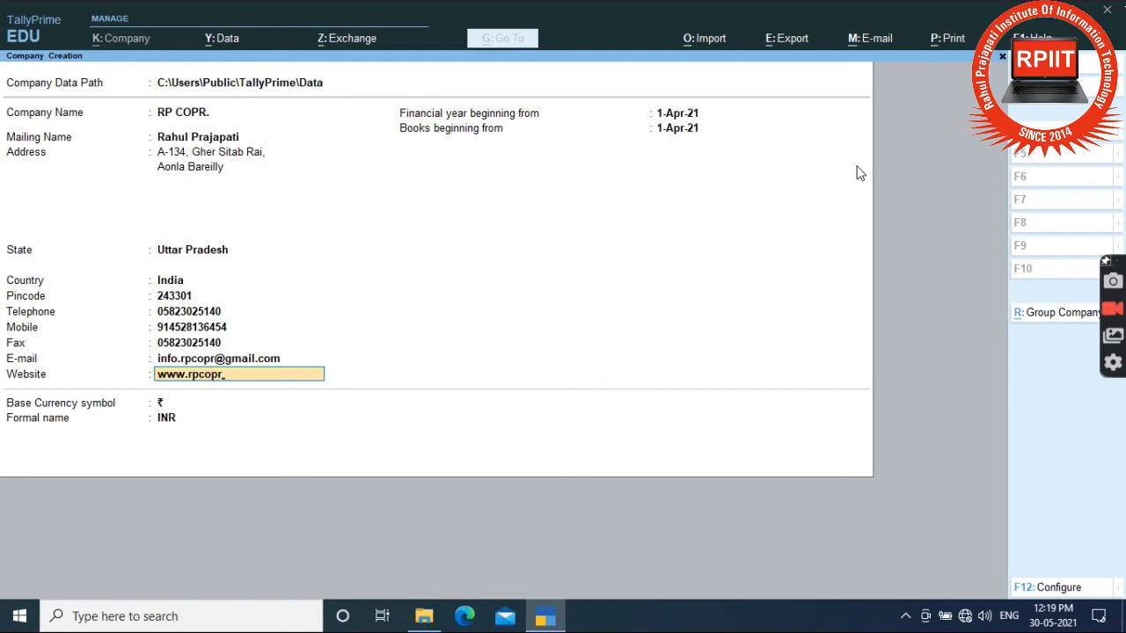
text(.com)
key(Return)
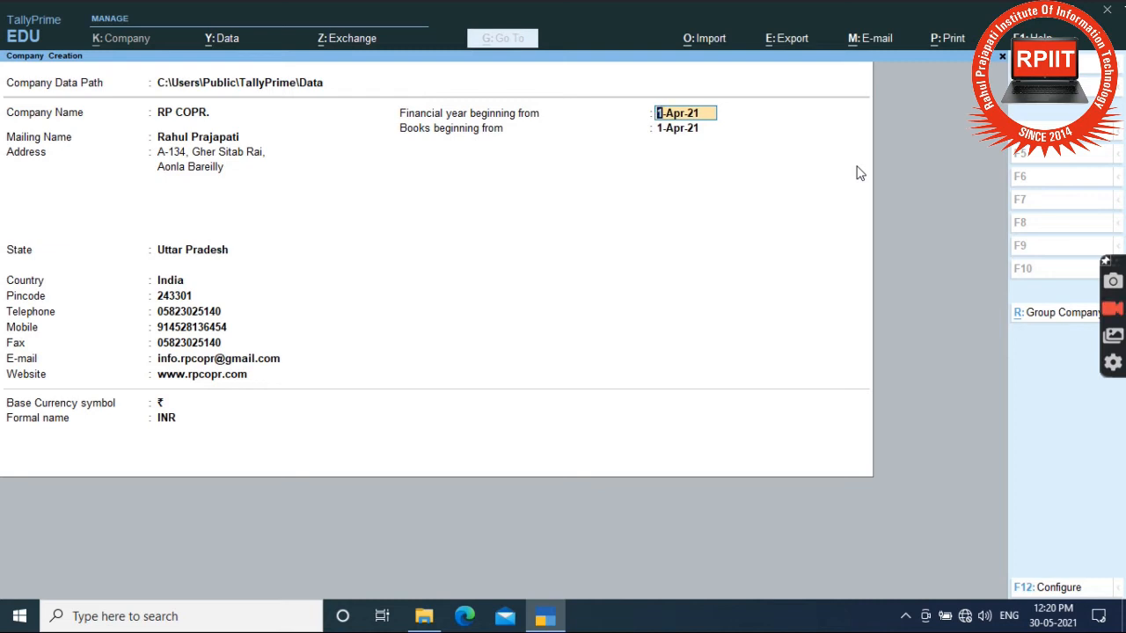
Step: Start the books from 01-05 (1-May-21), keeping ₹ as currency symbol and INR as formal name
key(Return)
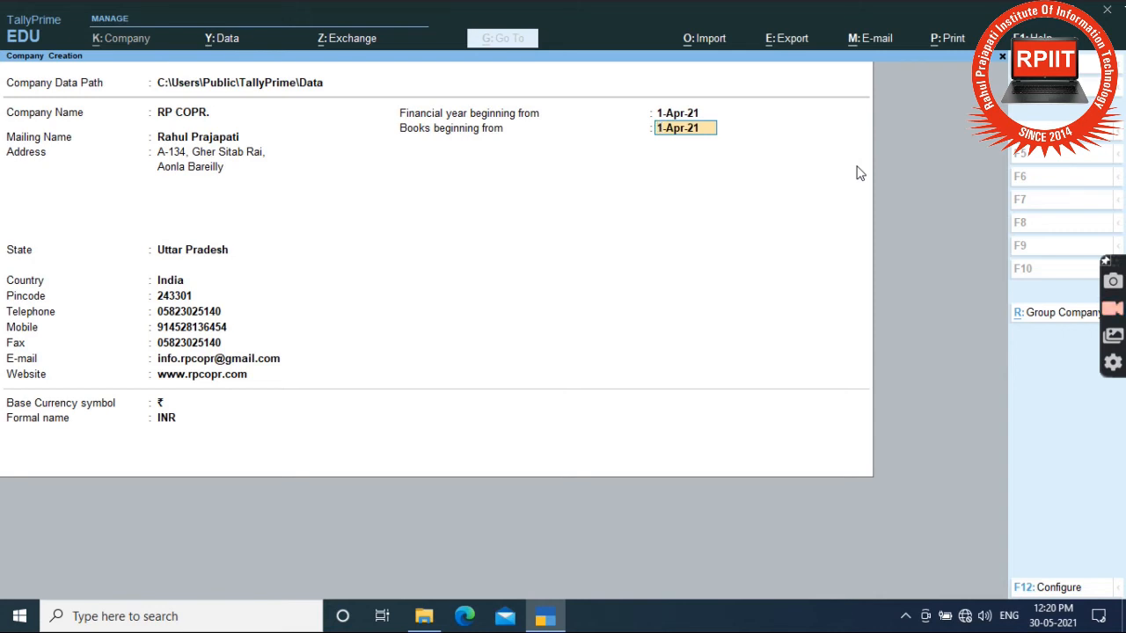
text(01-05)
key(Return)
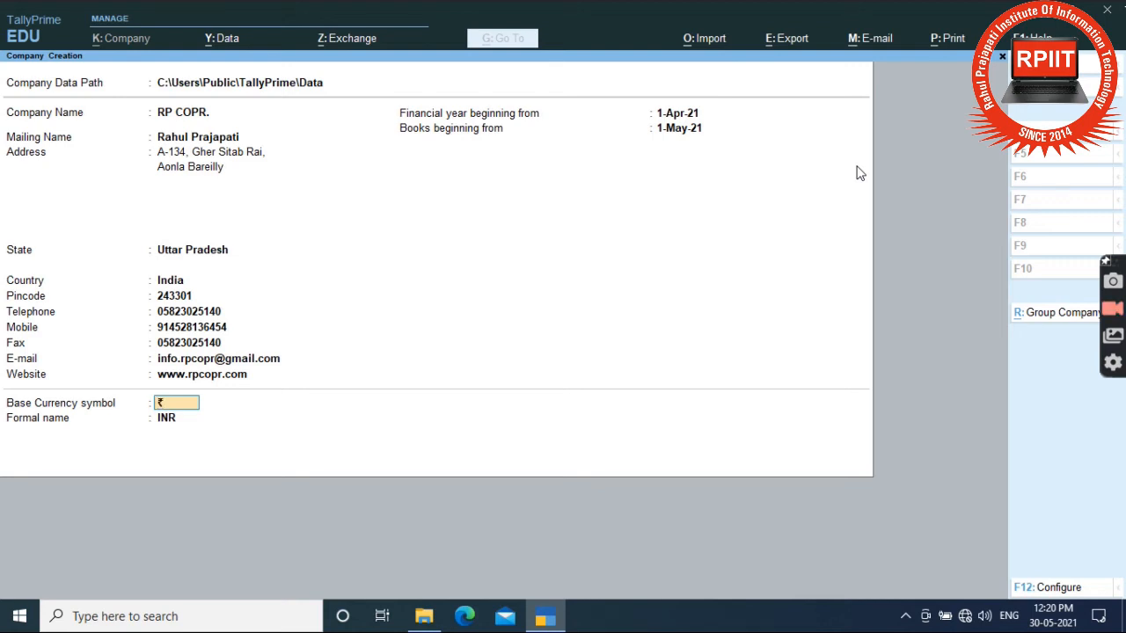
key(Return)
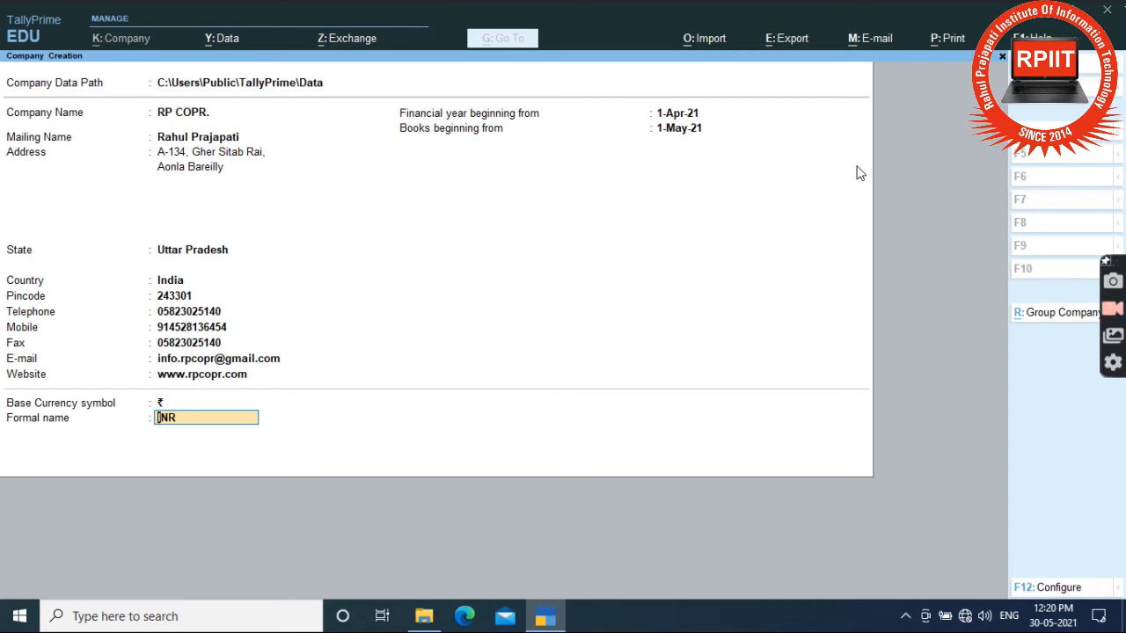
key(Return)
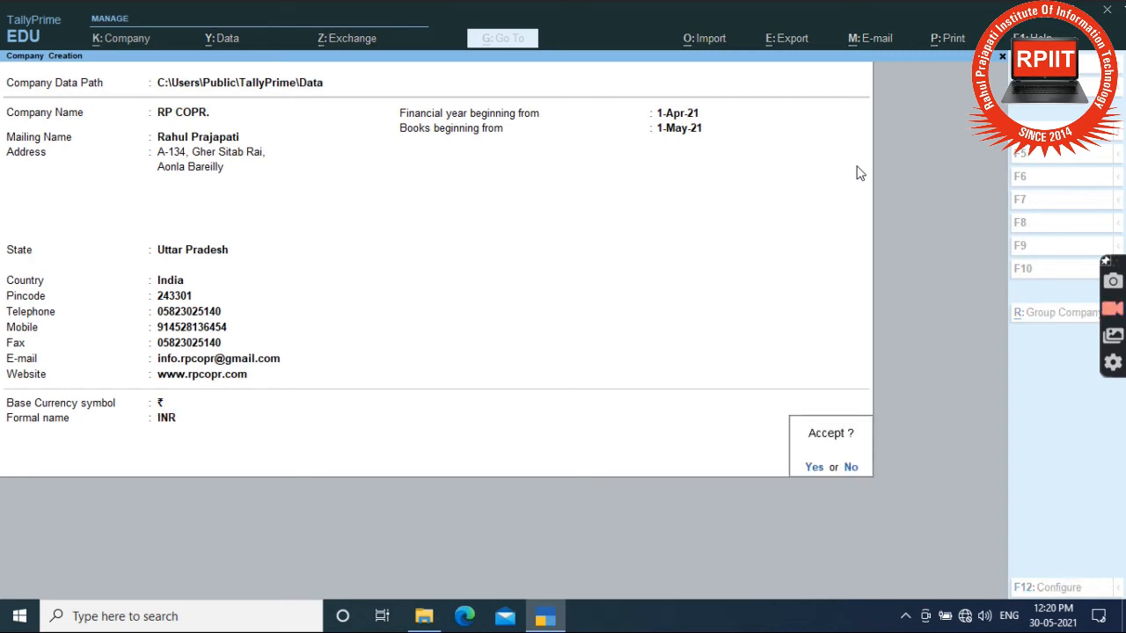
Step: Confirm saving the new company RP COPR
key(Return)
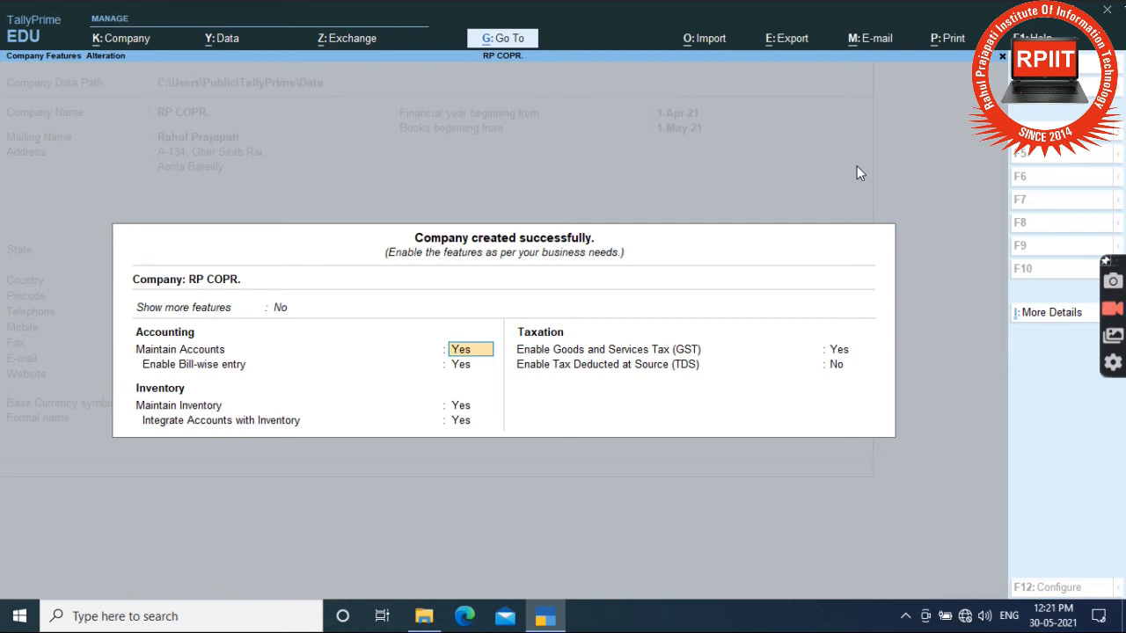
key(Up)
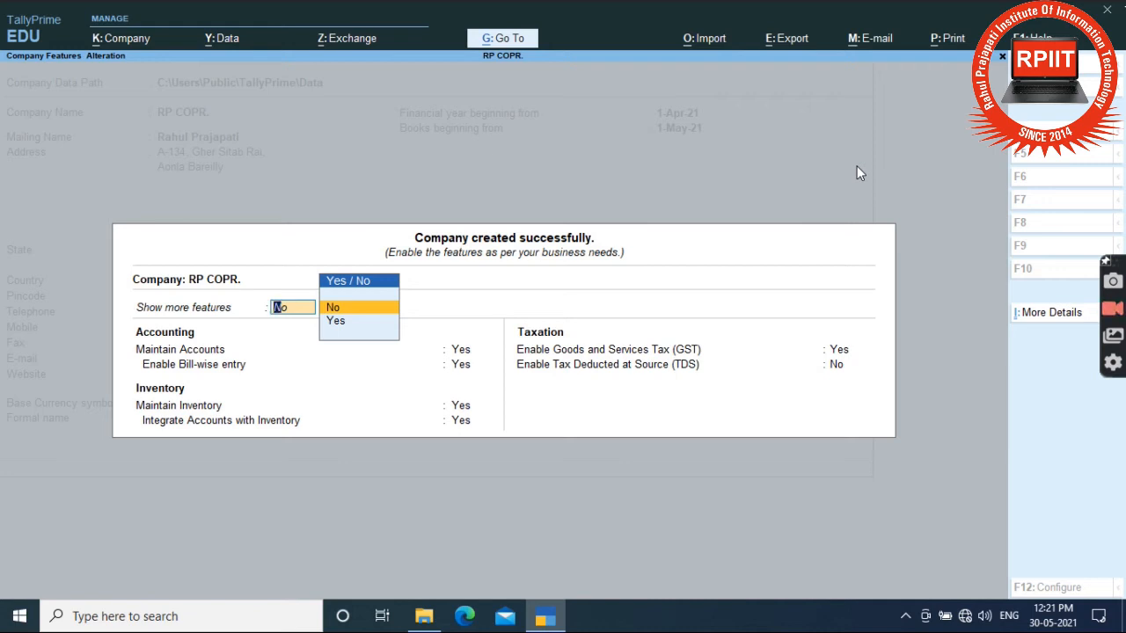
key(Down)
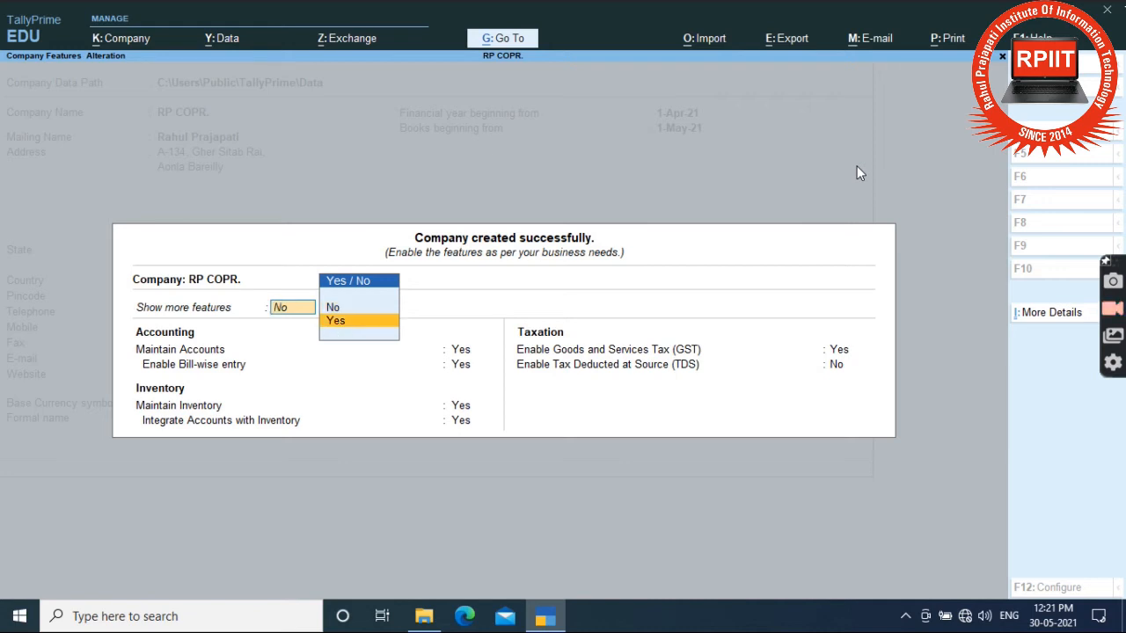
key(Return)
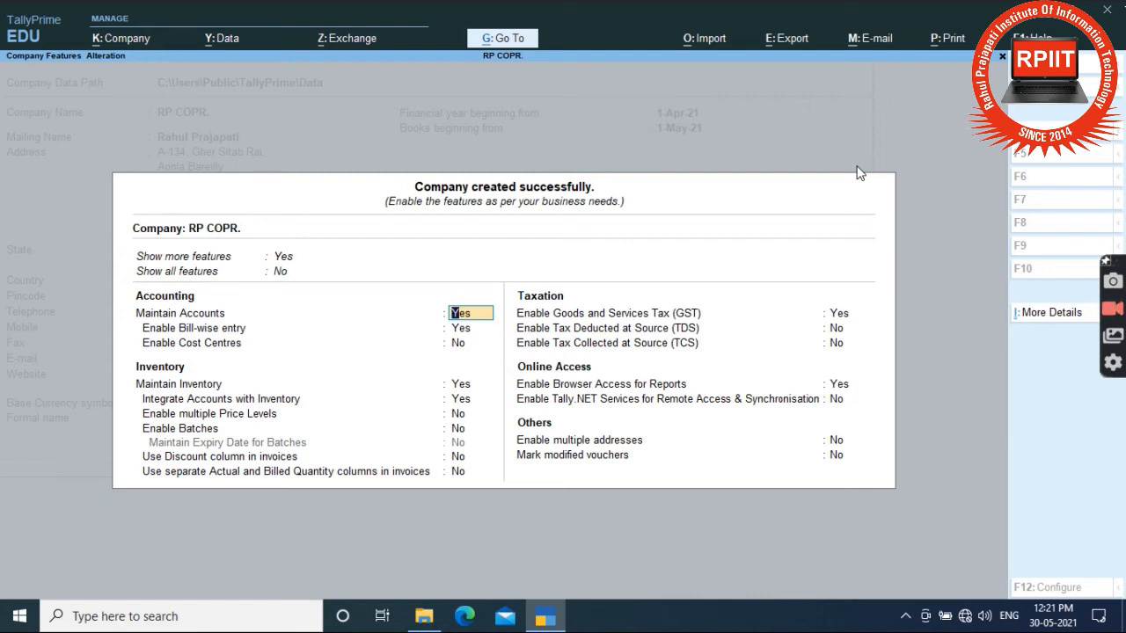
key(Up)
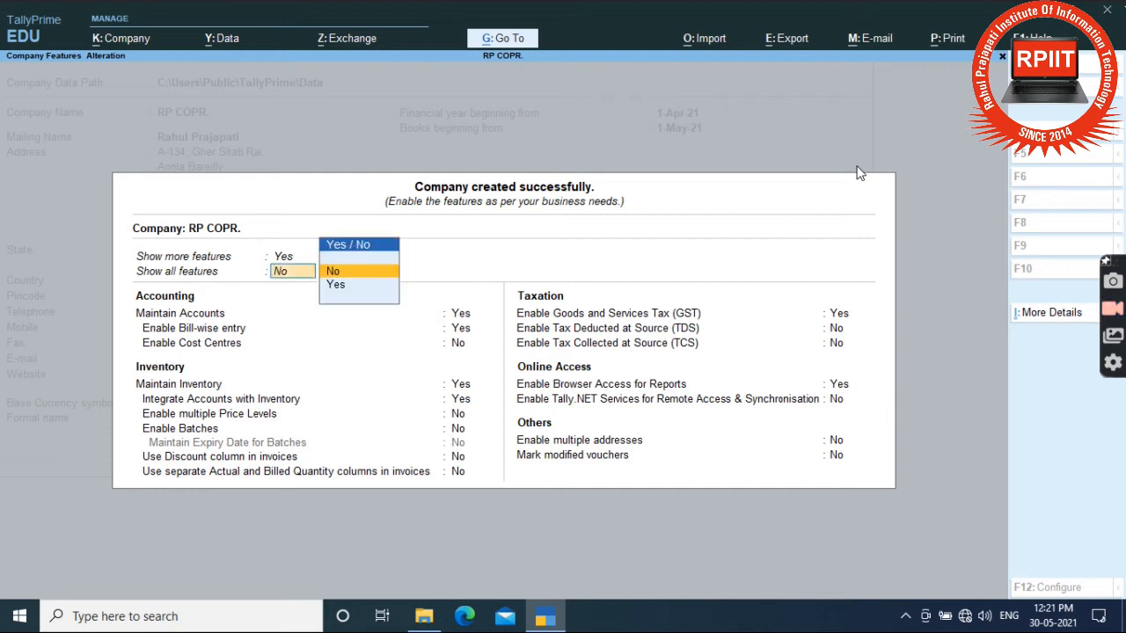
key(Down)
key(Return)
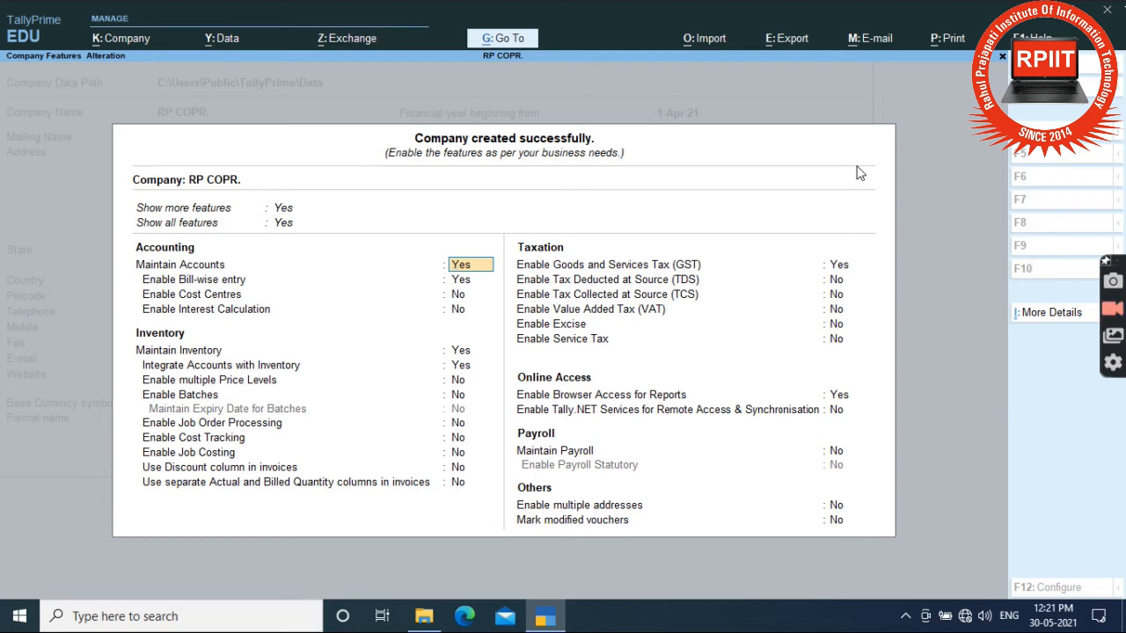
key(Up)
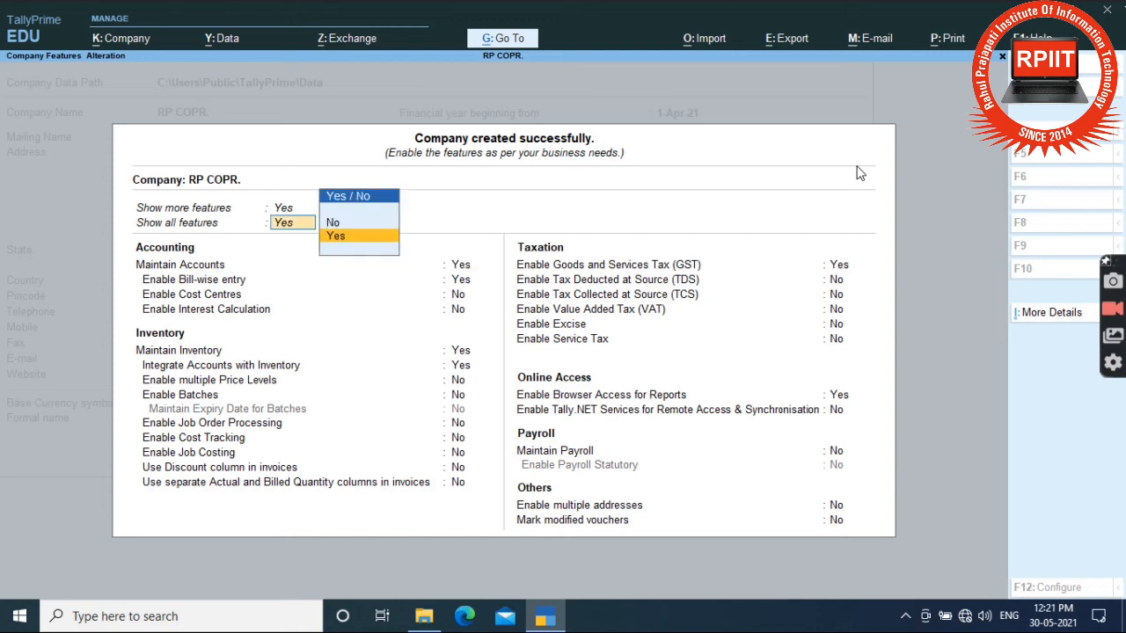
key(Up)
key(n)
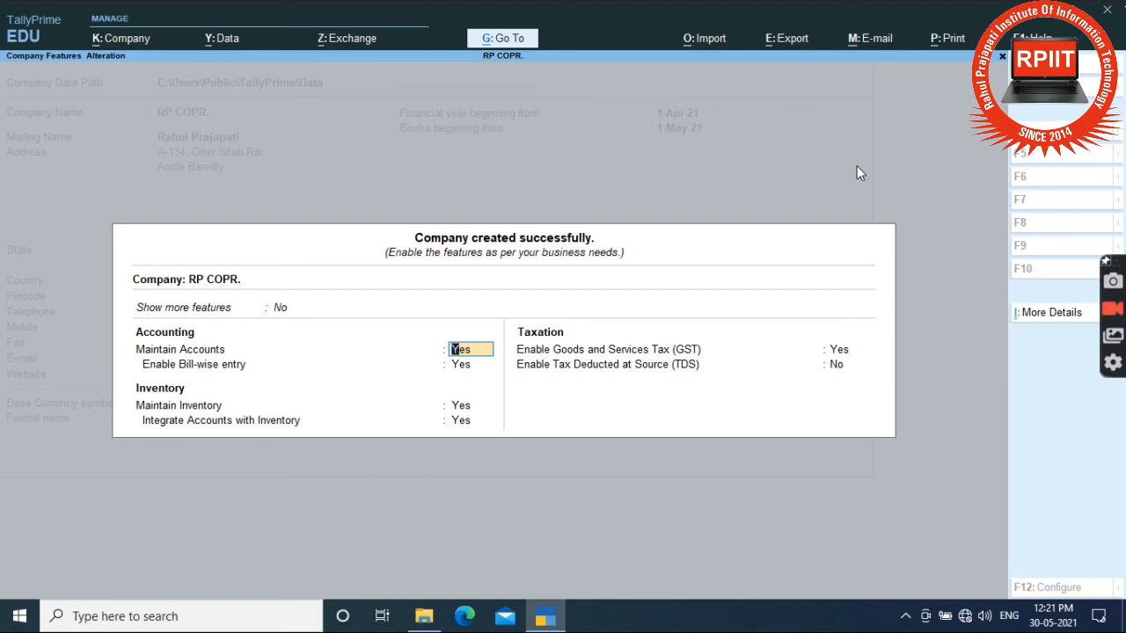
key(Return)
key(Return)
key(Return)
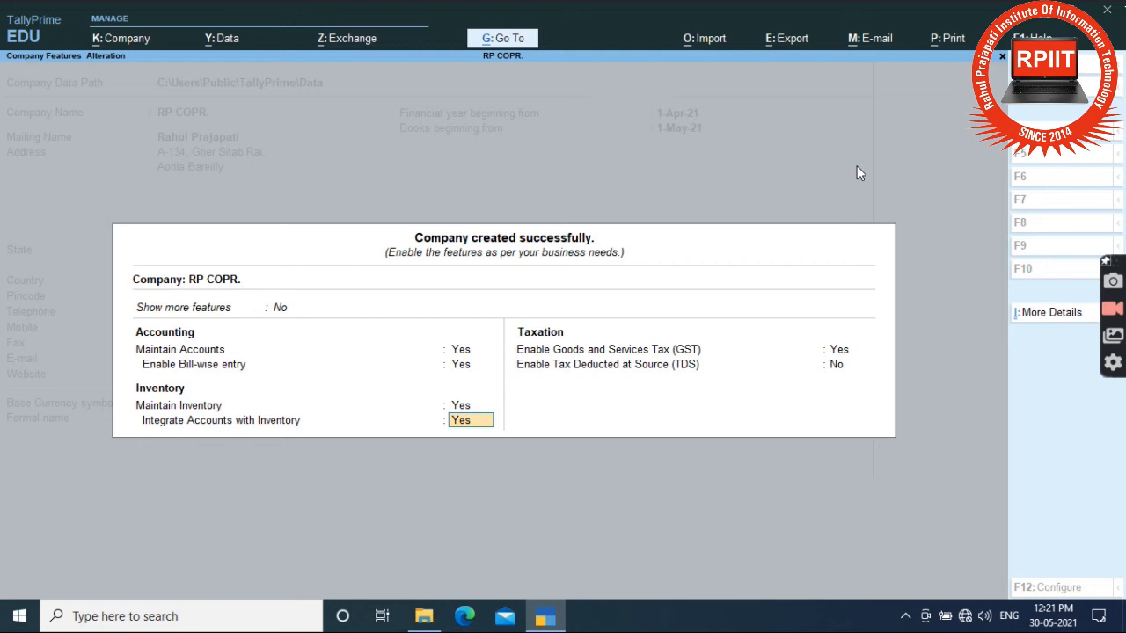
key(Return)
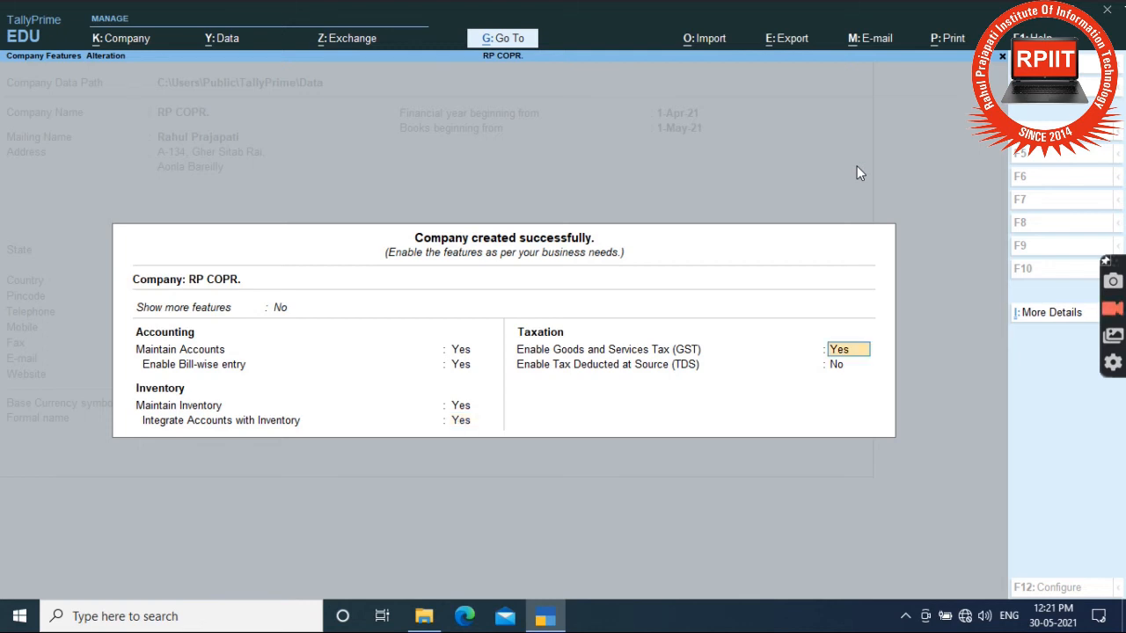
Step: Enable GST with state Uttar Pradesh and Regular registration from 1-May-21
key(Return)
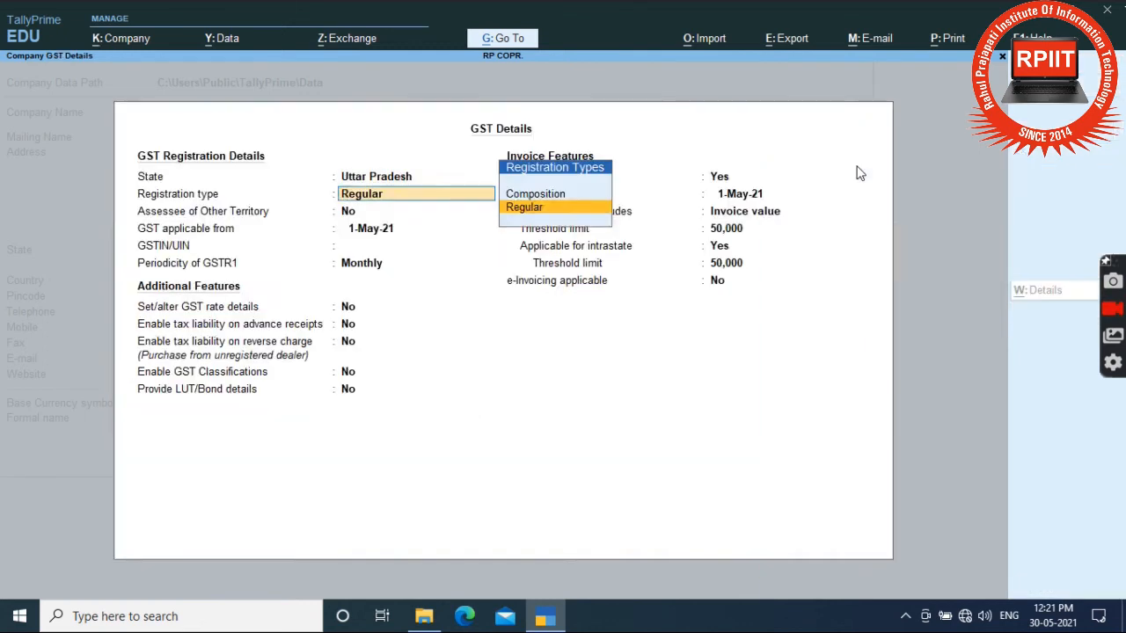
key(Up)
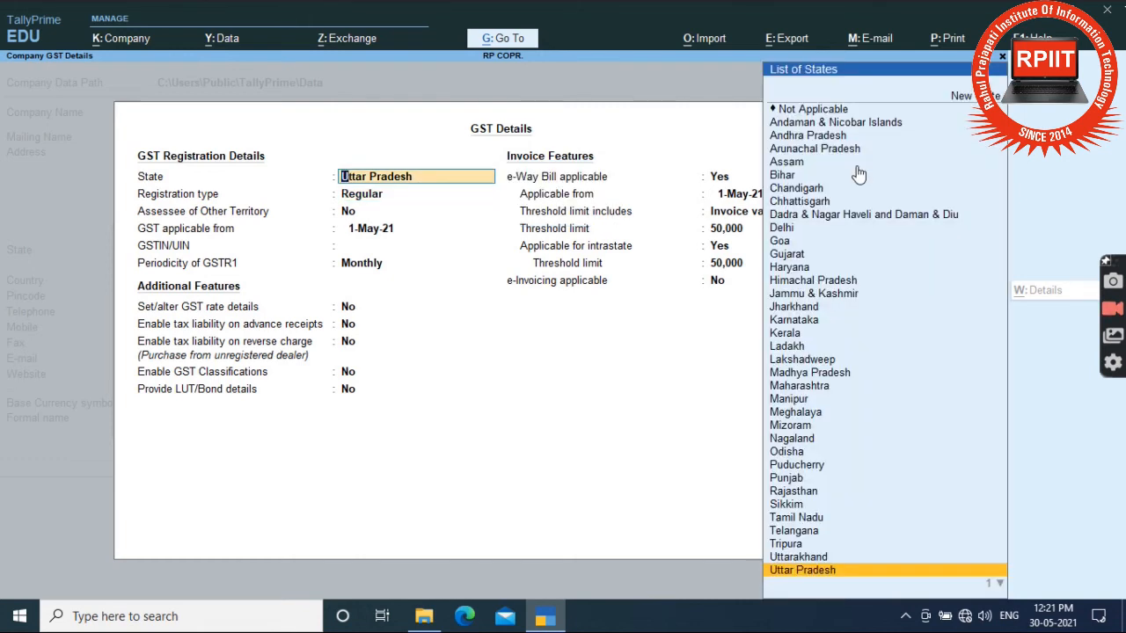
key(Return)
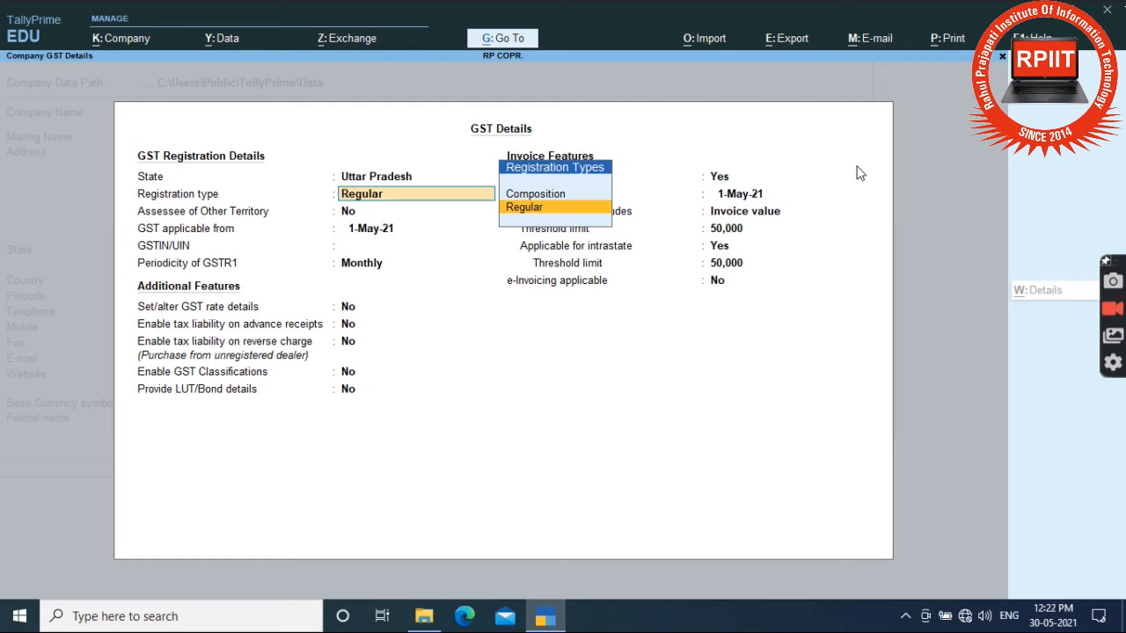
key(Return)
key(Return)
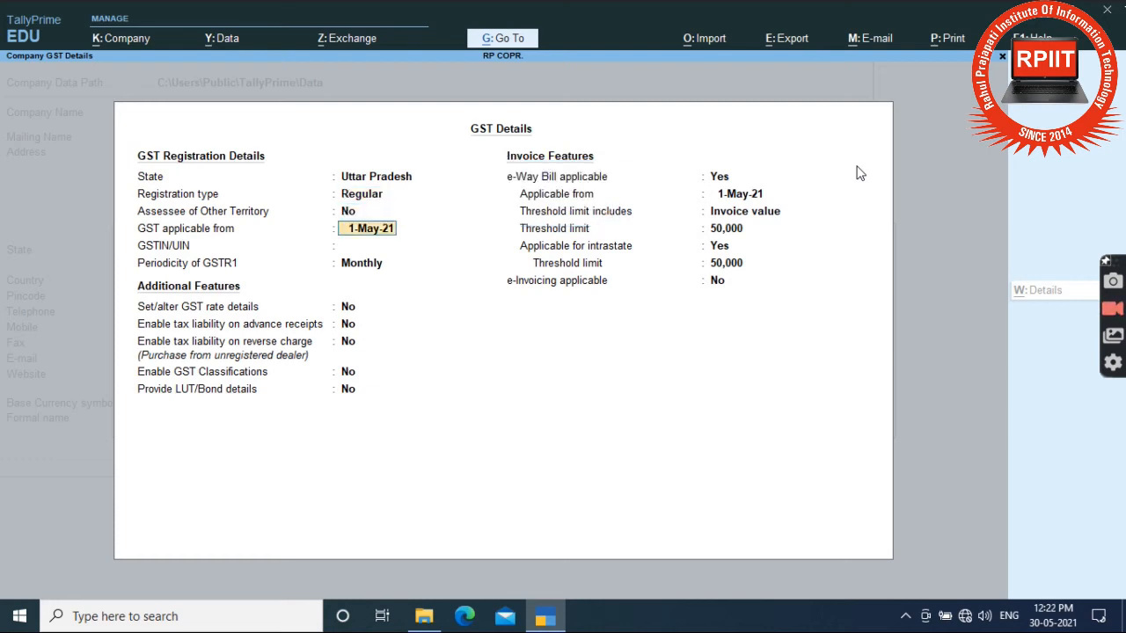
key(Return)
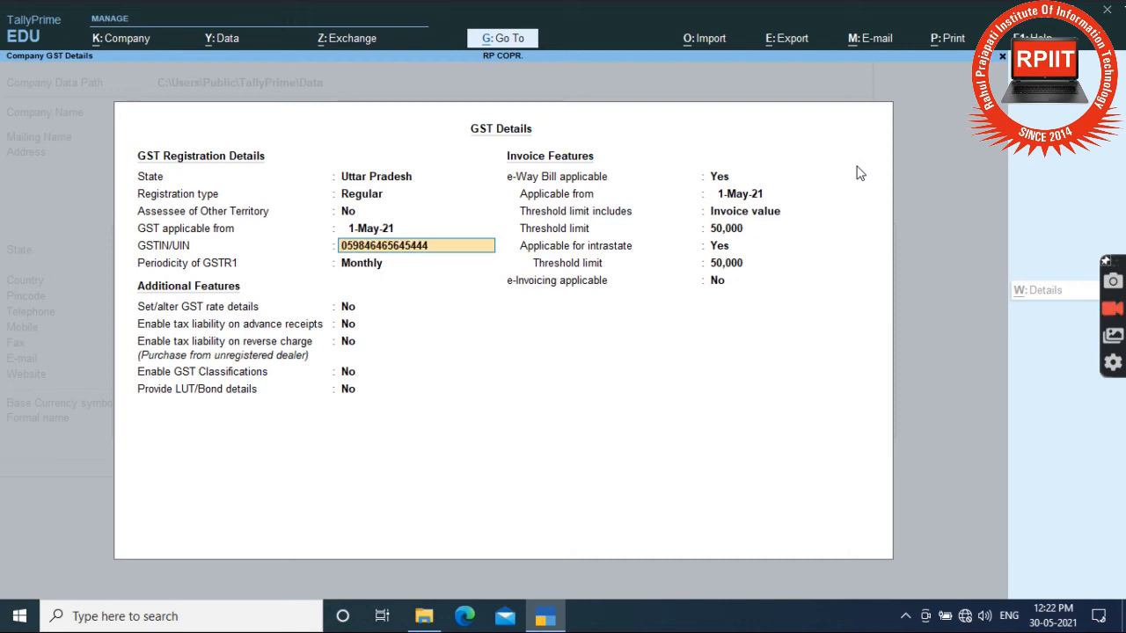
Step: Enter the company's GSTIN and keep Monthly GSTR1 periodicity
key(Return)
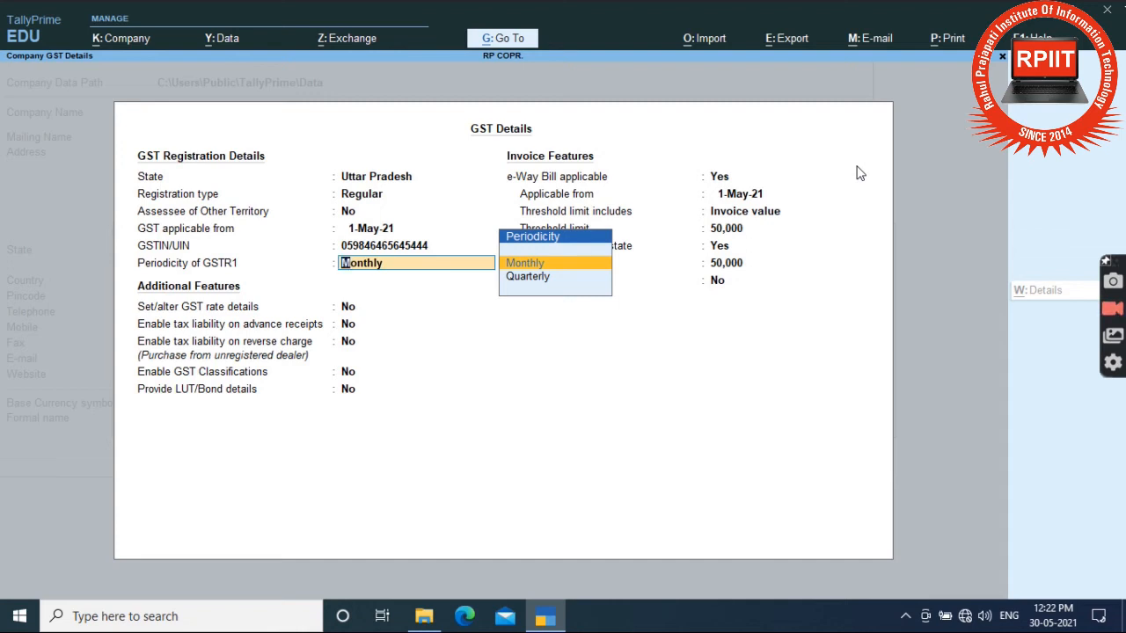
key(Return)
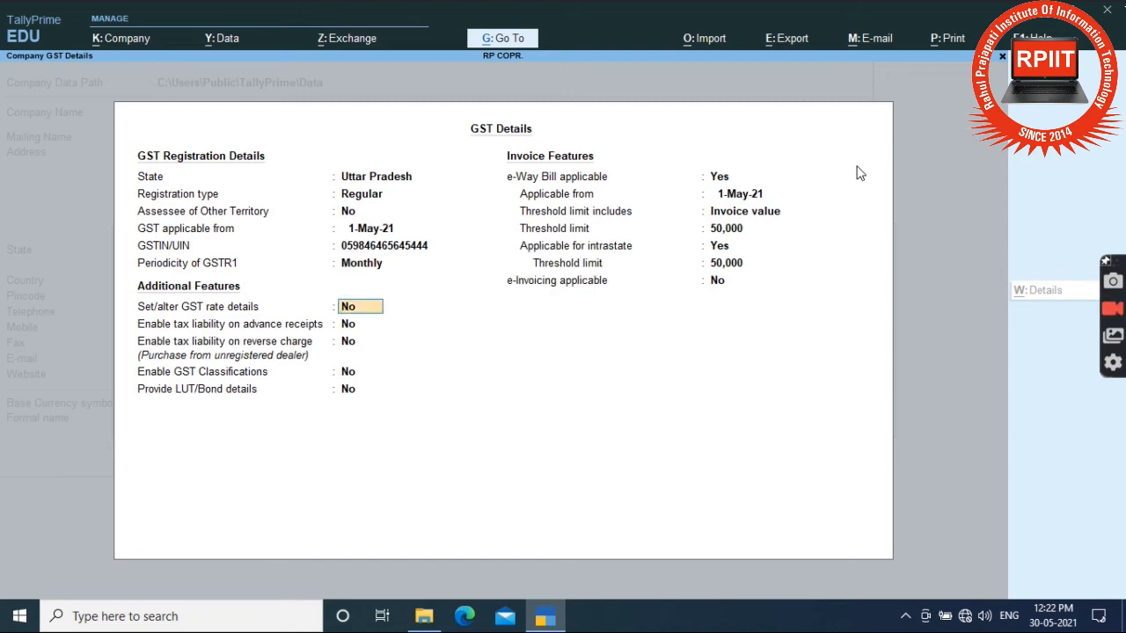
key(Return)
key(Return)
key(Return)
key(Return)
key(Return)
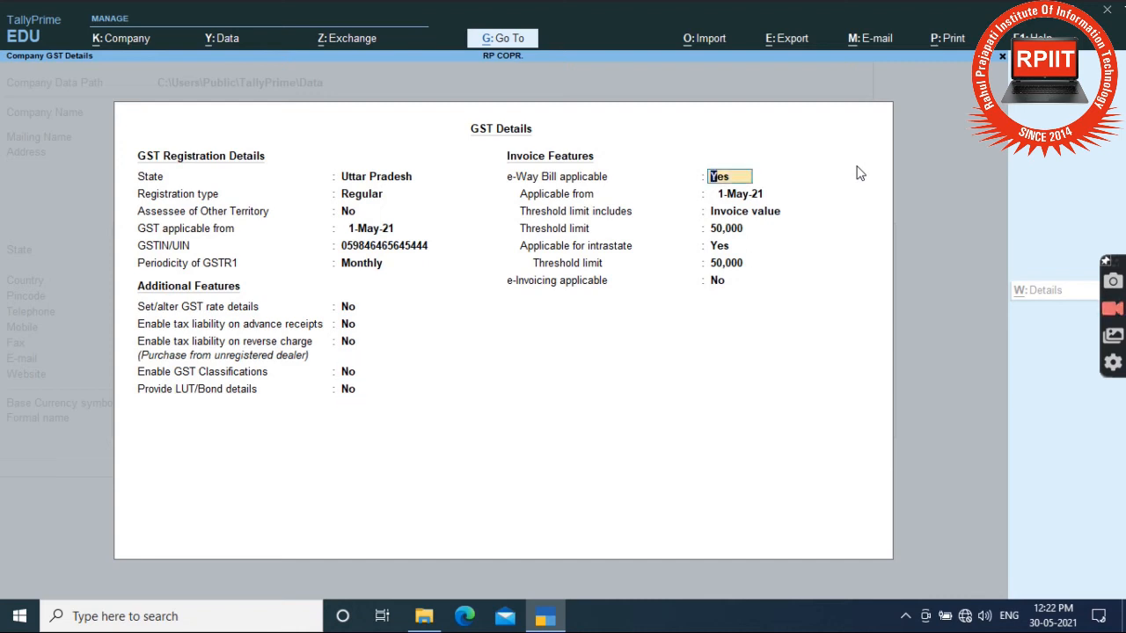
Step: Keep e-Way Bill applicable from 1-May-21, based on invoice value with a 50,000 threshold
key(Return)
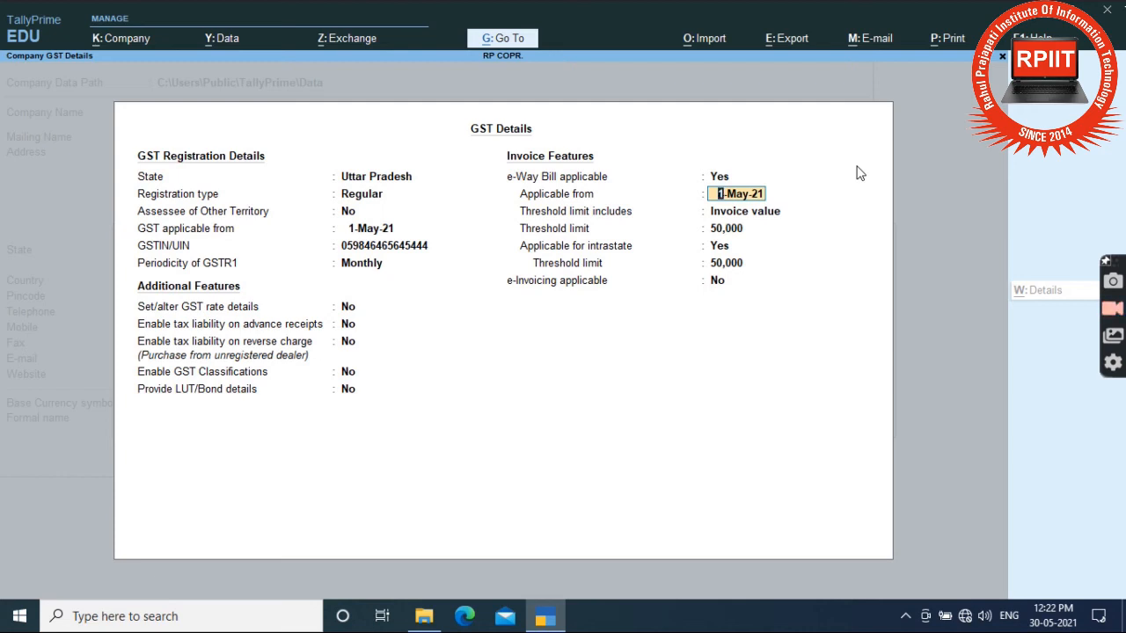
key(Return)
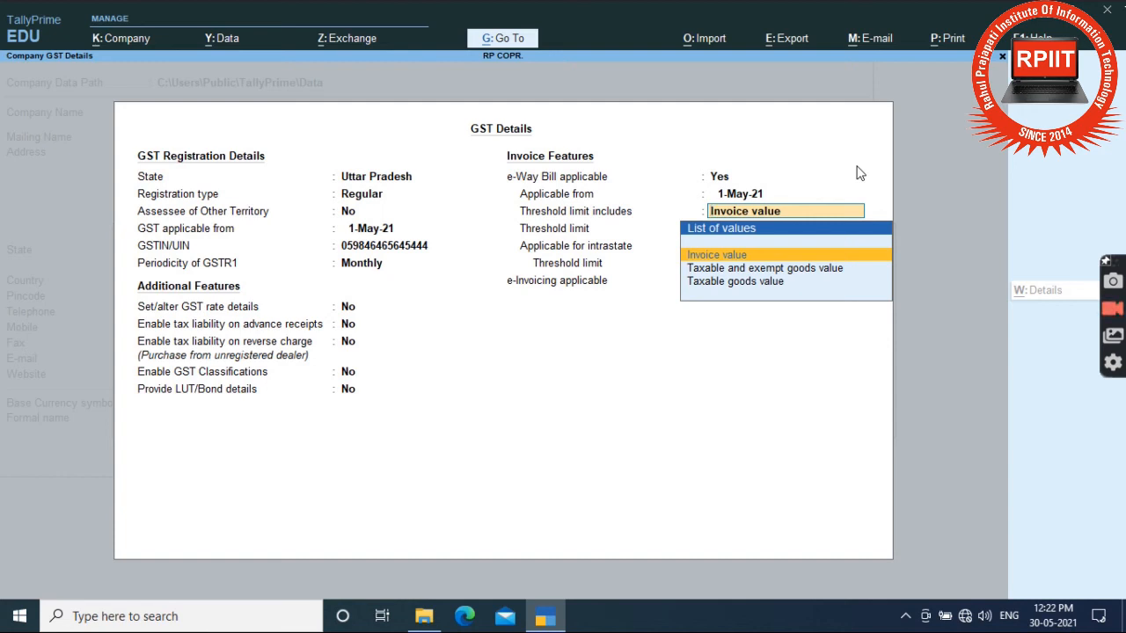
key(Return)
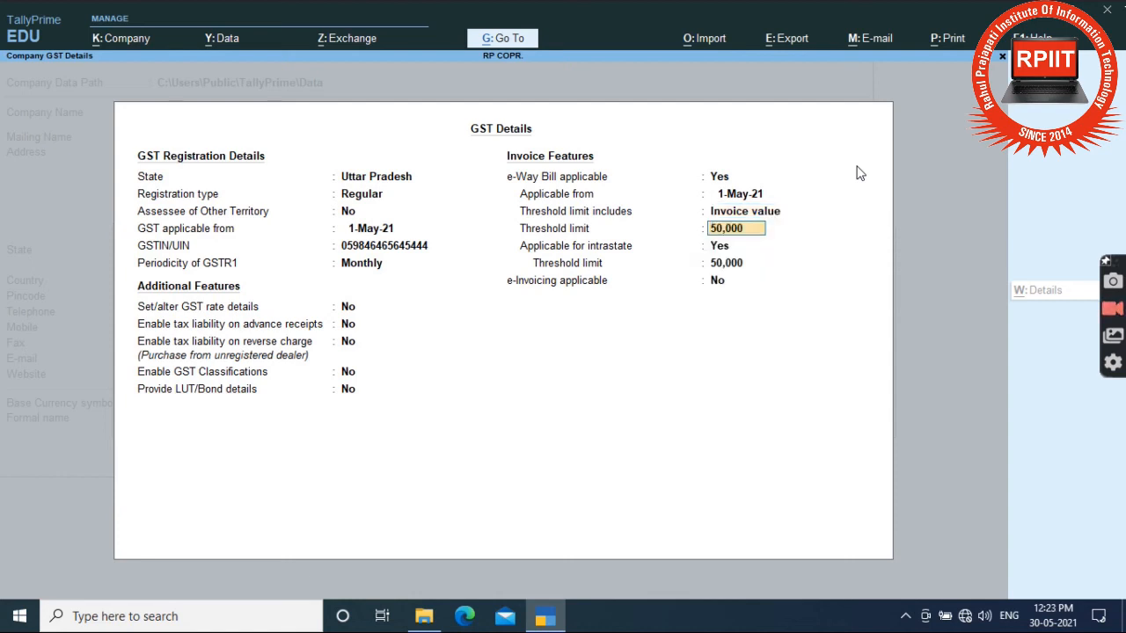
key(Return)
key(Return)
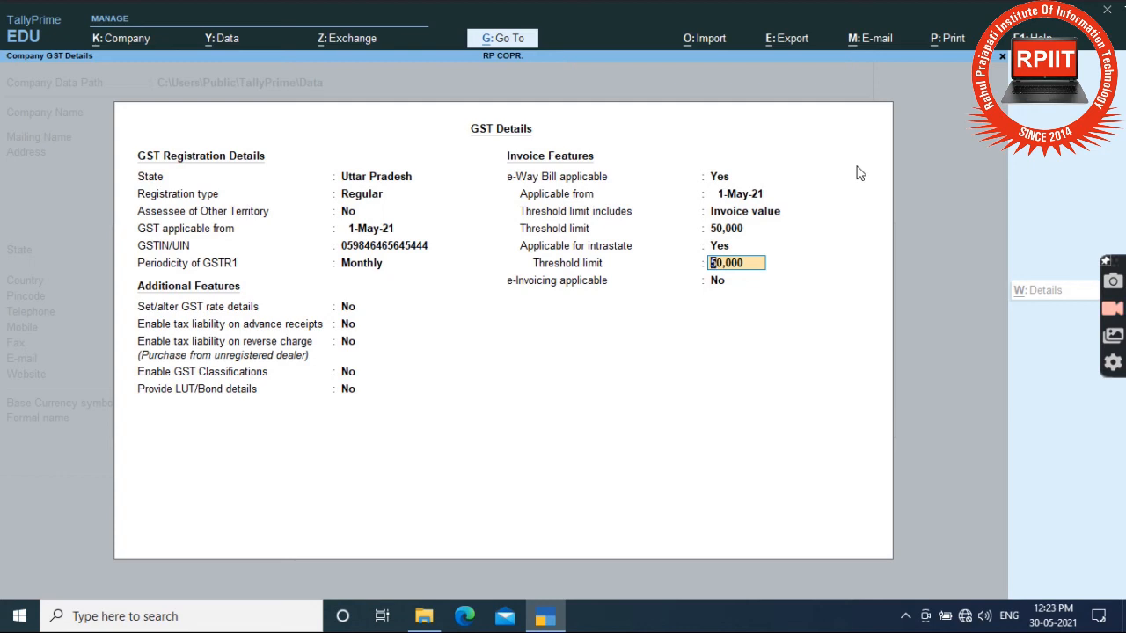
key(Return)
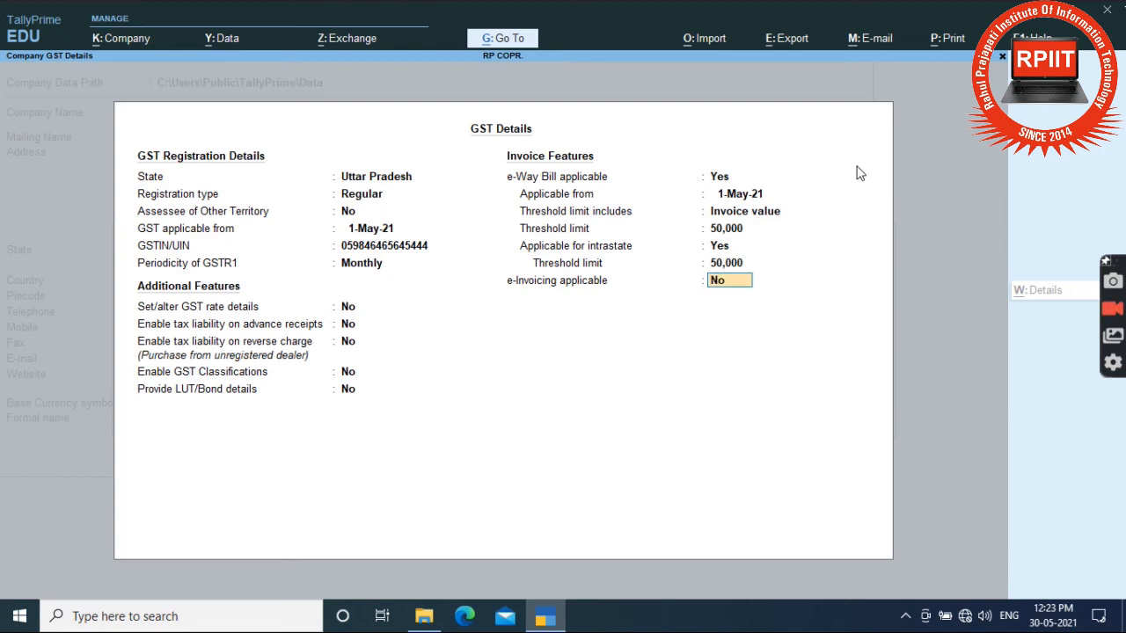
Step: Turn e-invoicing on from 1-May-21 and accept the GST details
text(y)
key(Return)
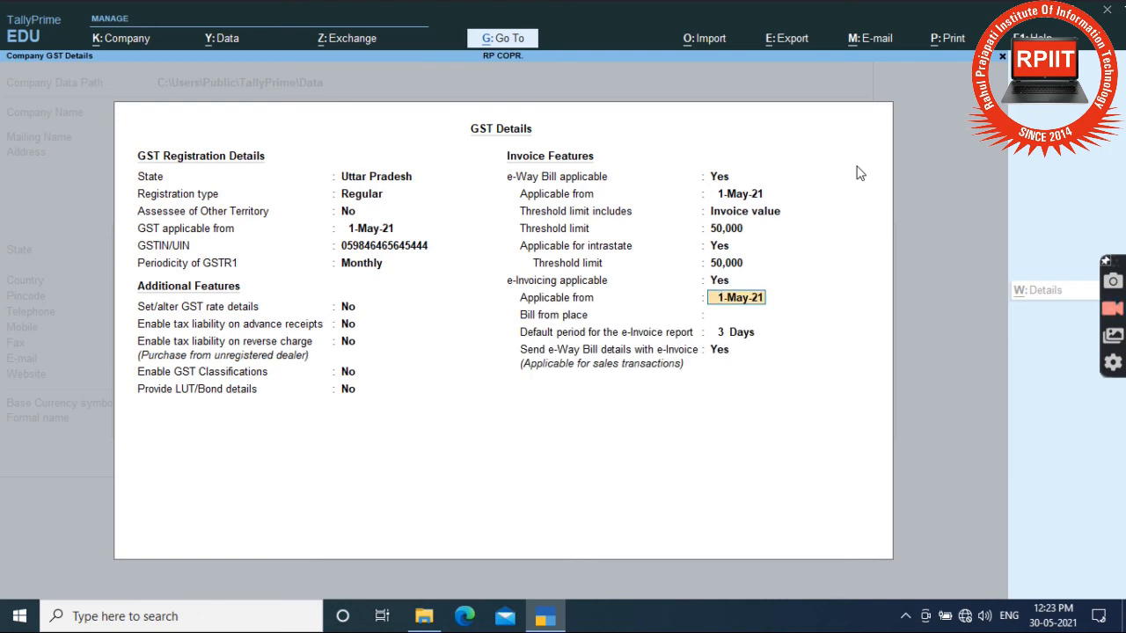
key(Return)
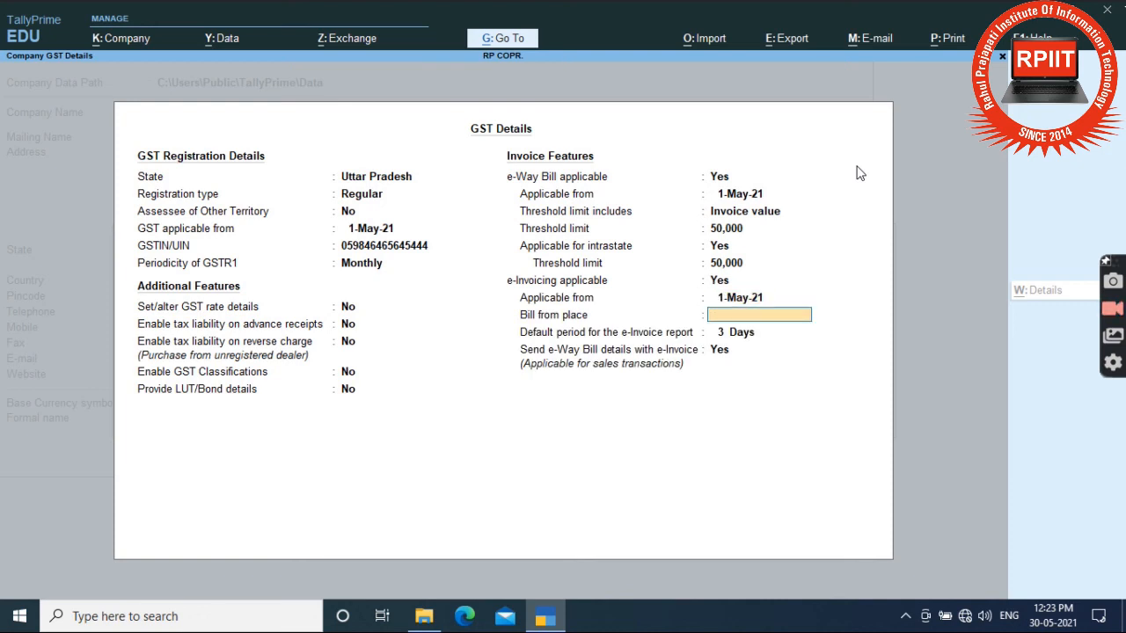
key(Return)
key(Return)
key(Return)
key(Return)
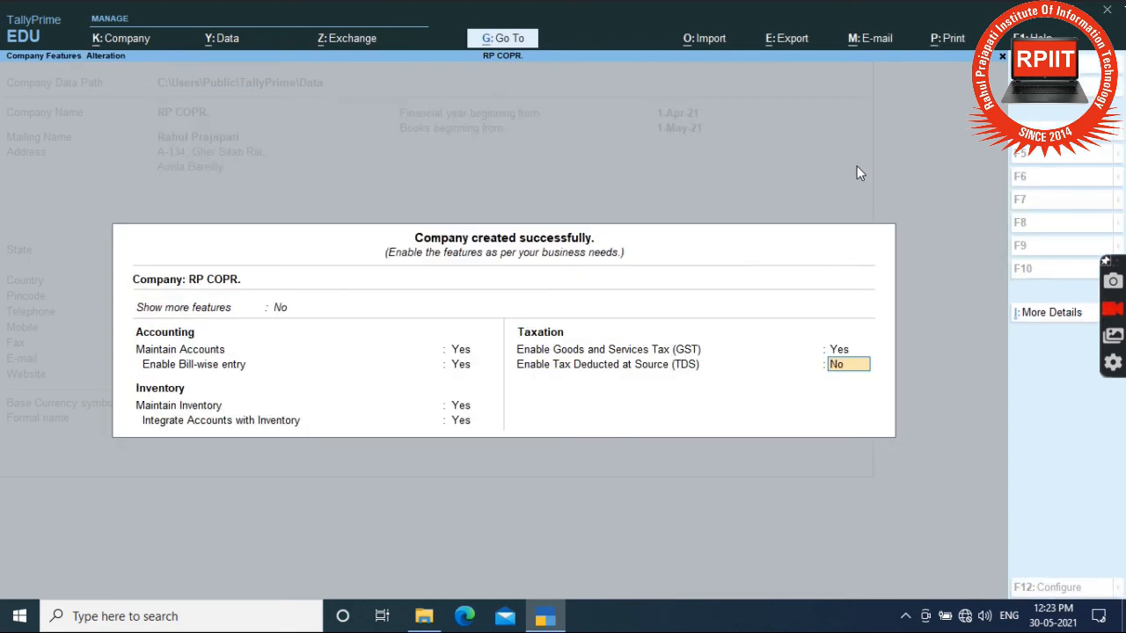
Step: Leave TDS off and accept the company features to reach Gateway of Tally
key(Return)
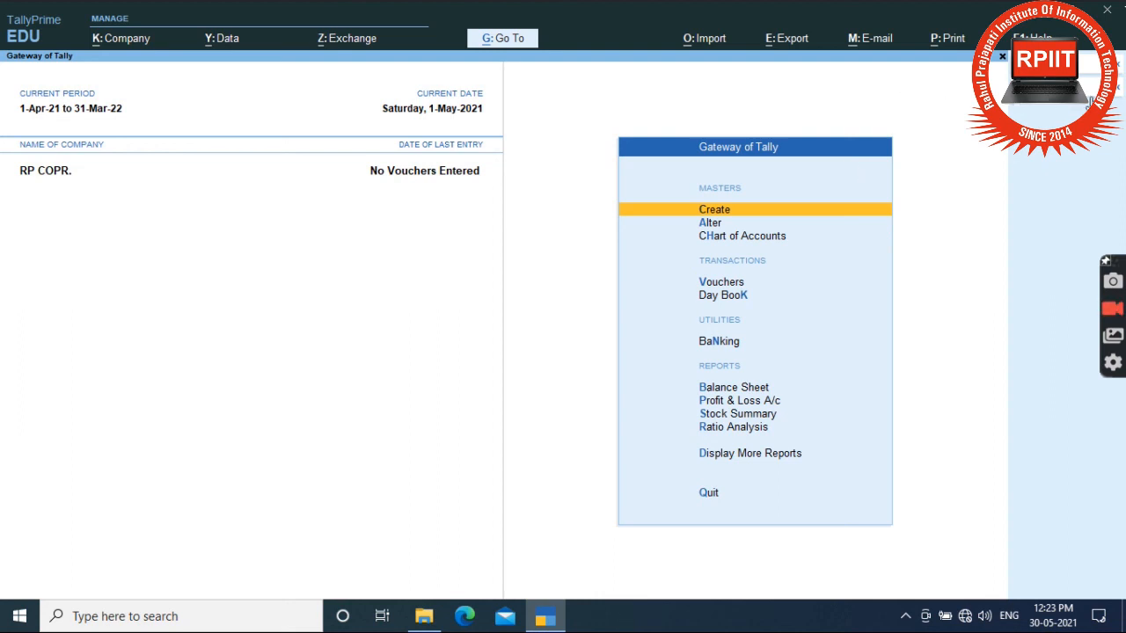
Step: Open RP COPR. in Alter Company from the F3 Change Company menu
key(F3)
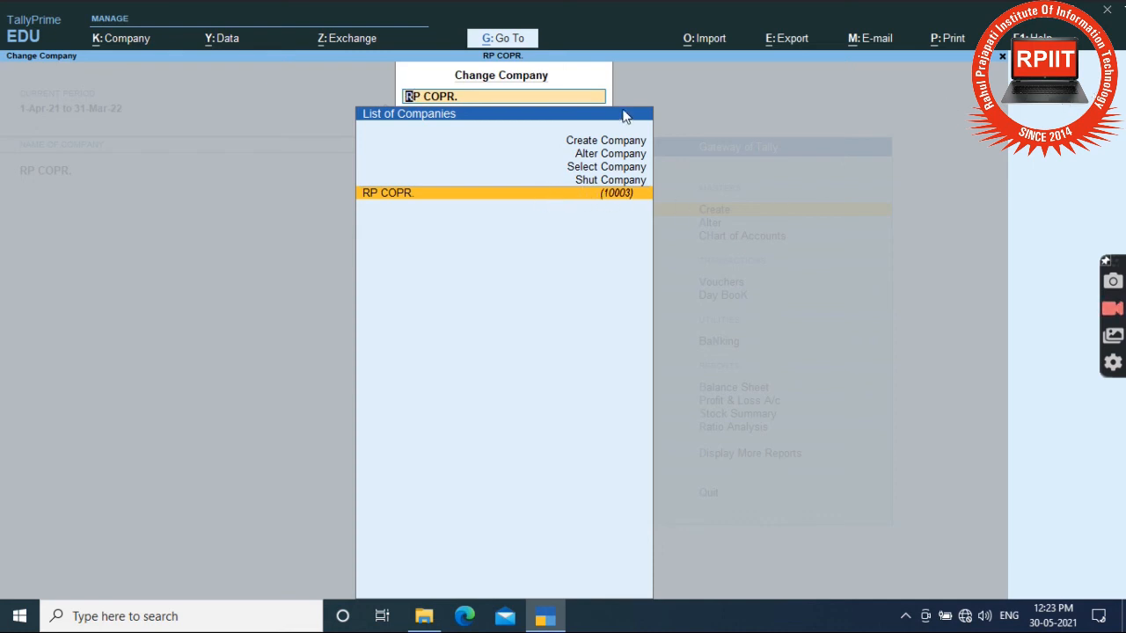
key(Up)
key(Up)
key(Up)
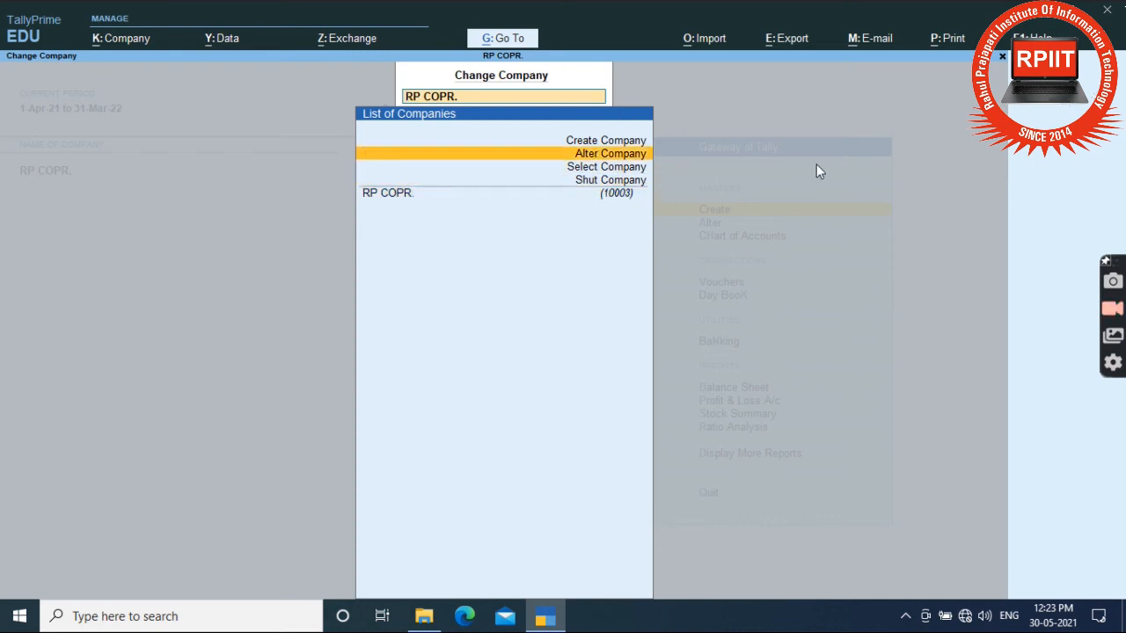
key(Return)
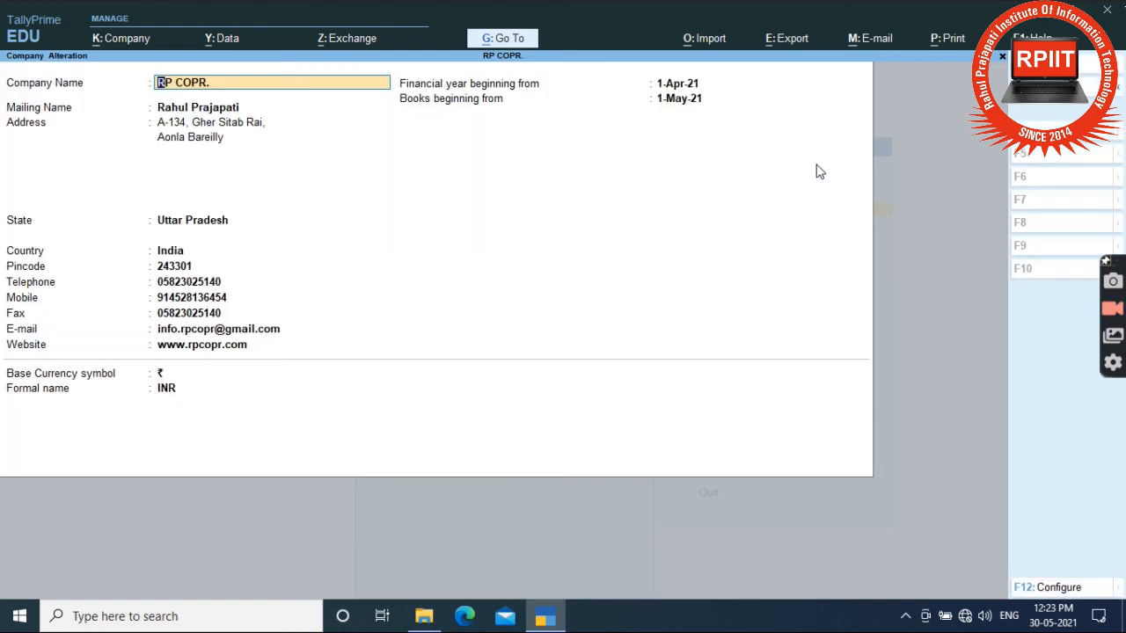
Step: Add three new lines to RP COPR.'s mailing address, fixing a typo in the first
key(Return)
key(Return)
key(Return)
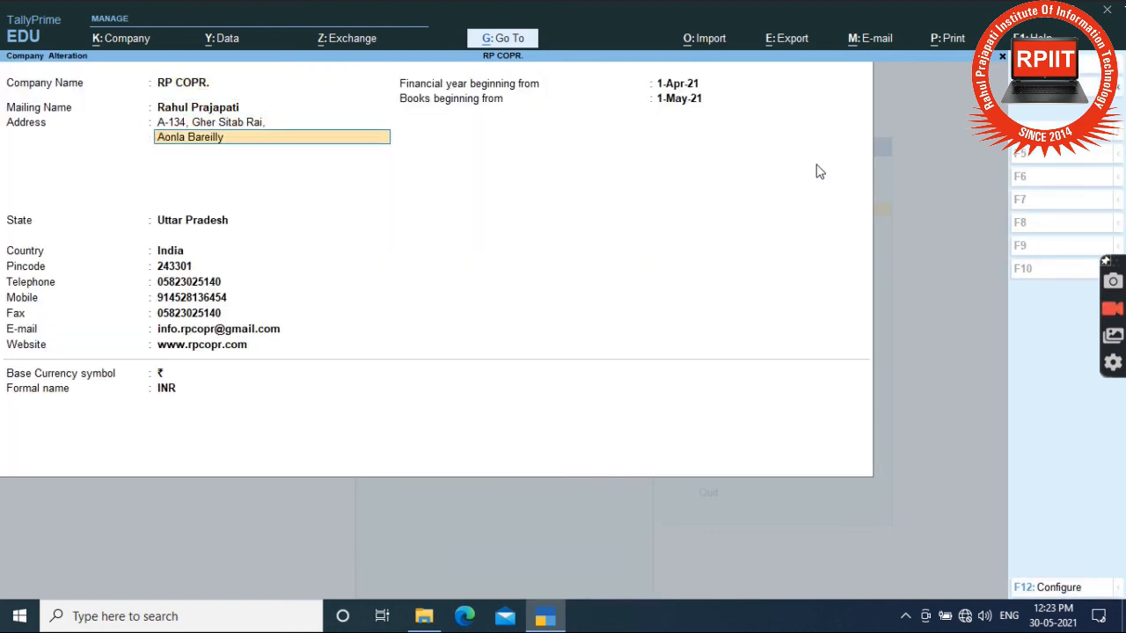
key(Up)
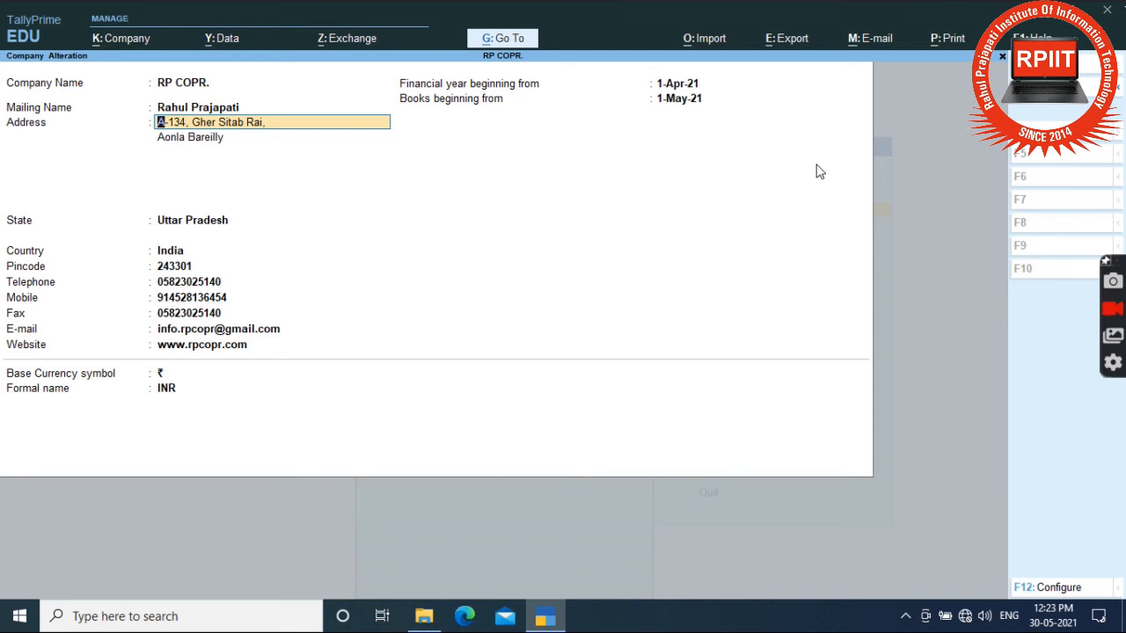
key(Return)
key(Return)
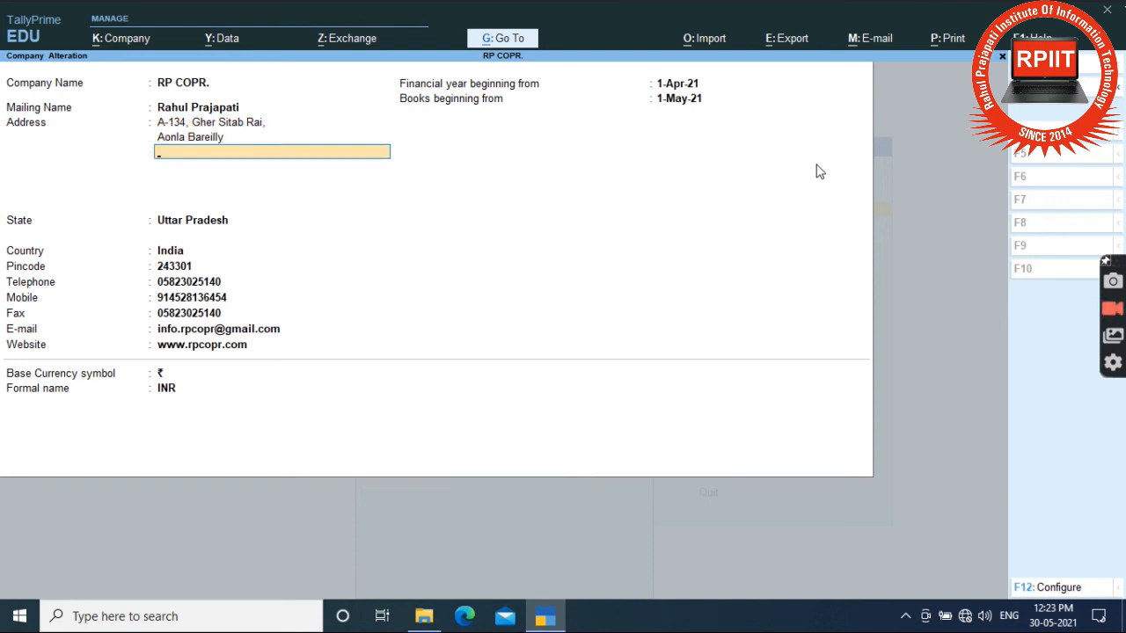
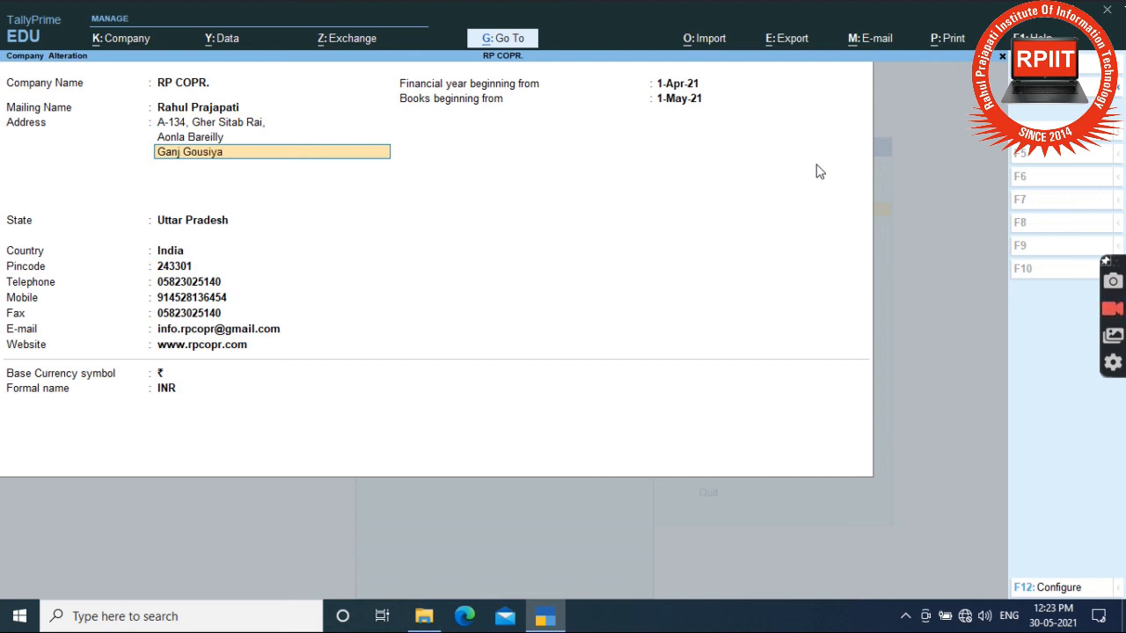
key(Return)
key(Return)
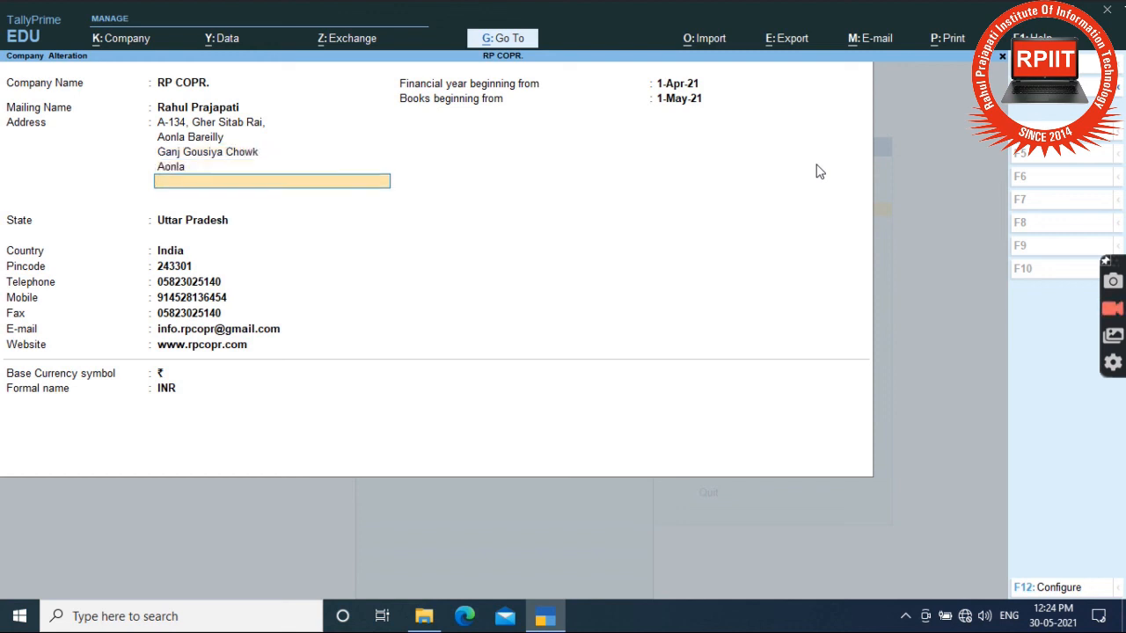
key(Return)
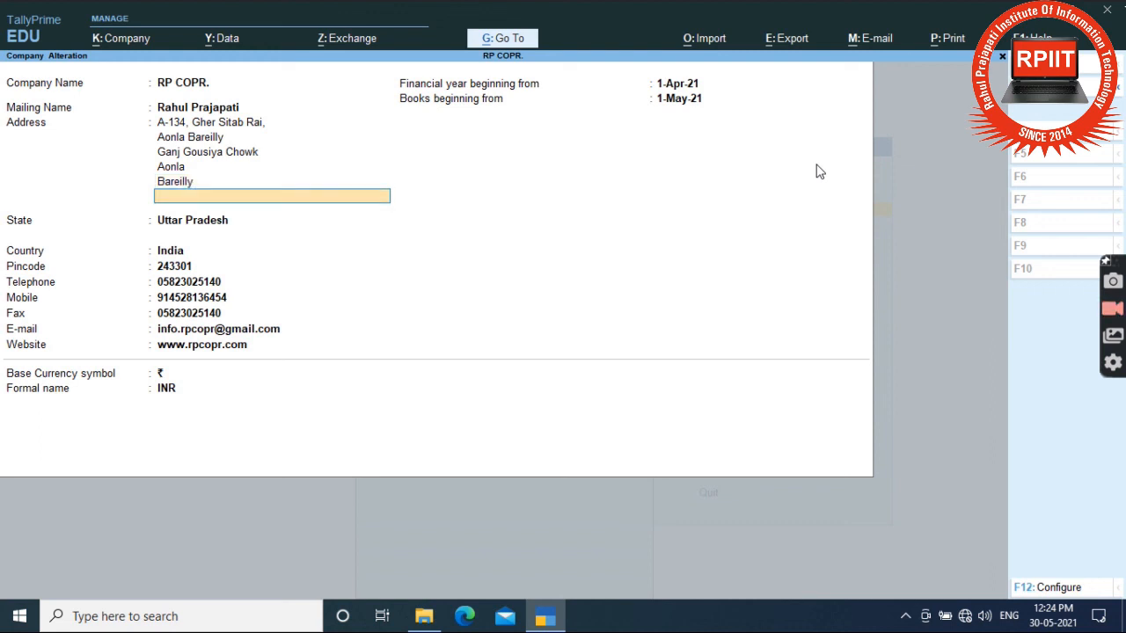
Step: Move past the contact and remaining fields to the alteration's Accept prompt
key(Return)
key(Return)
key(Return)
key(Return)
key(Return)
key(Return)
key(Return)
key(Return)
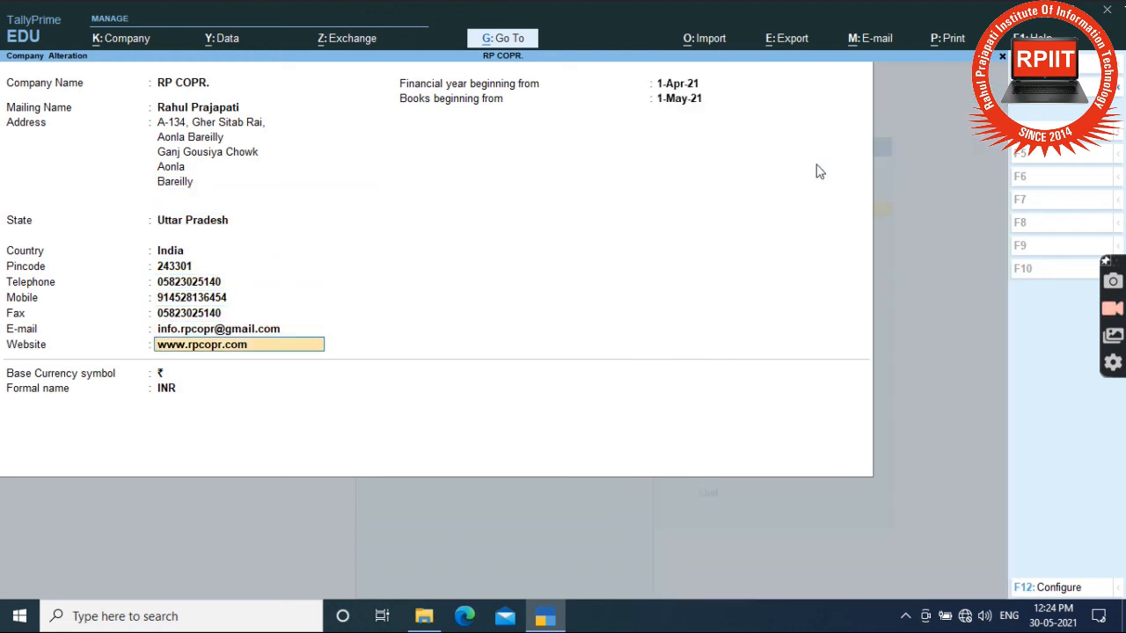
key(Return)
key(Return)
key(Return)
key(Return)
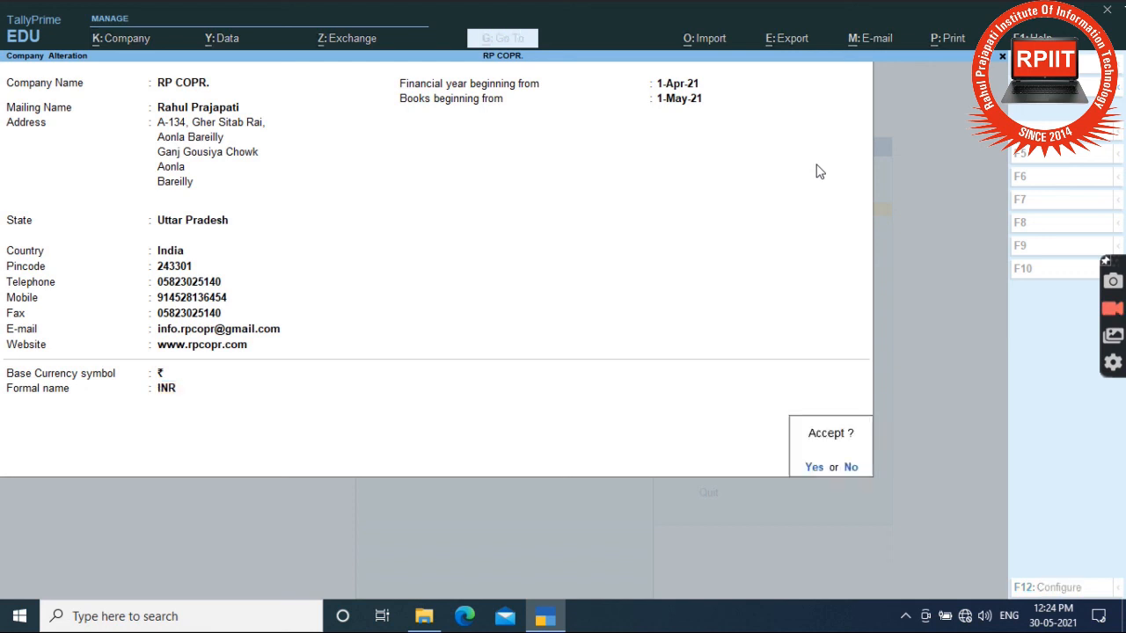
key(Return)
key(Return)
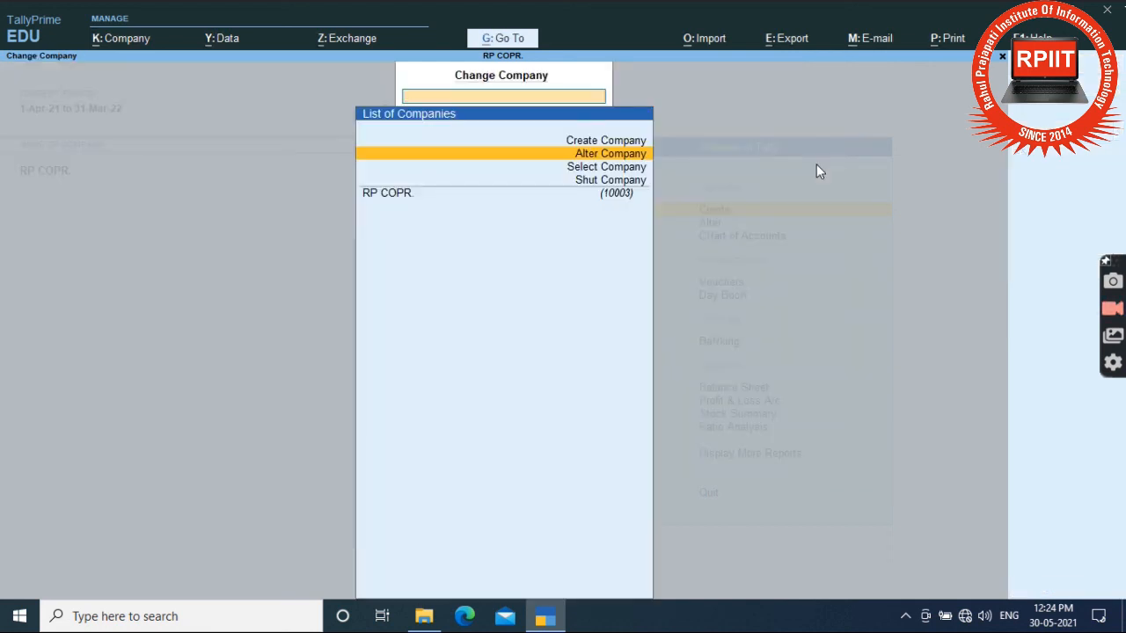
Step: Browse the company list under Select Company, then back out without choosing
key(Down)
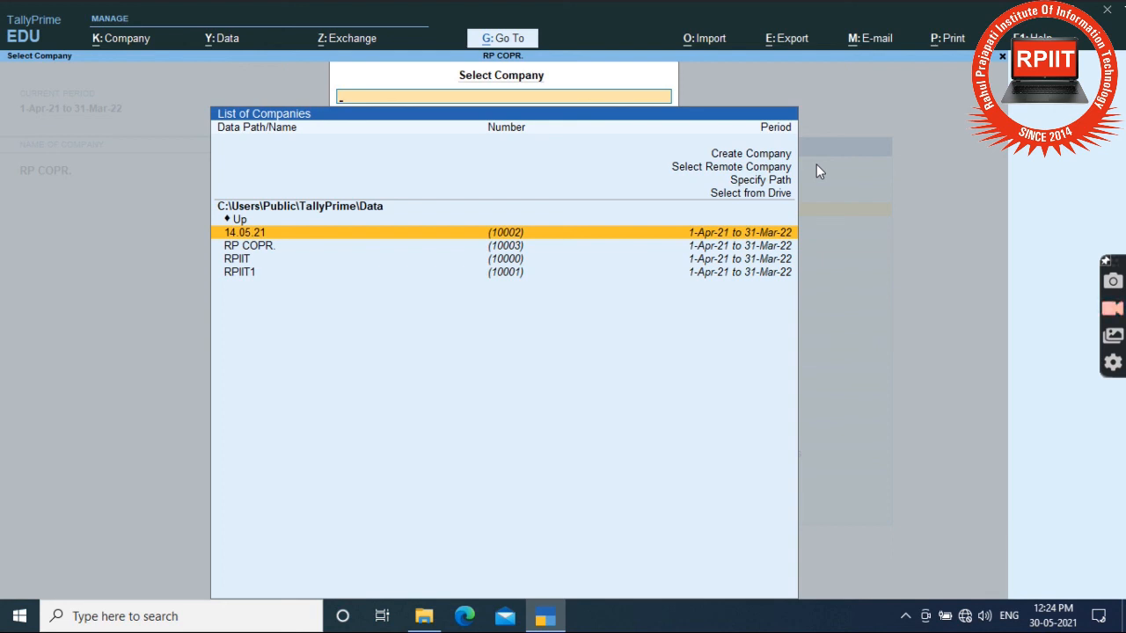
key(Down)
key(Down)
key(Down)
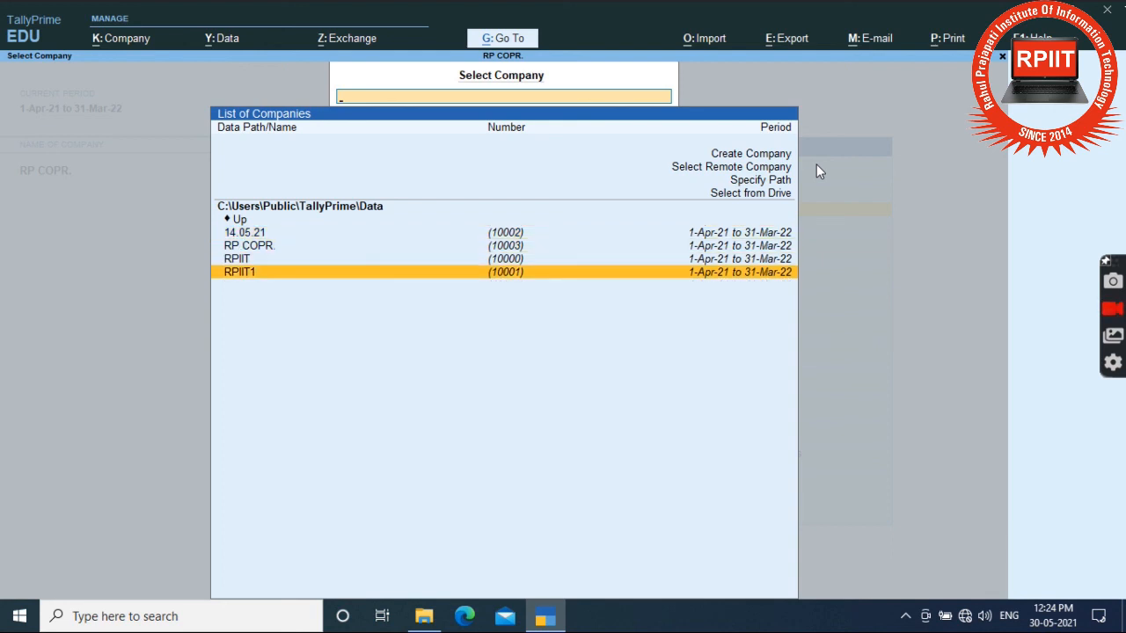
key(Up)
key(Up)
key(Up)
key(Escape)
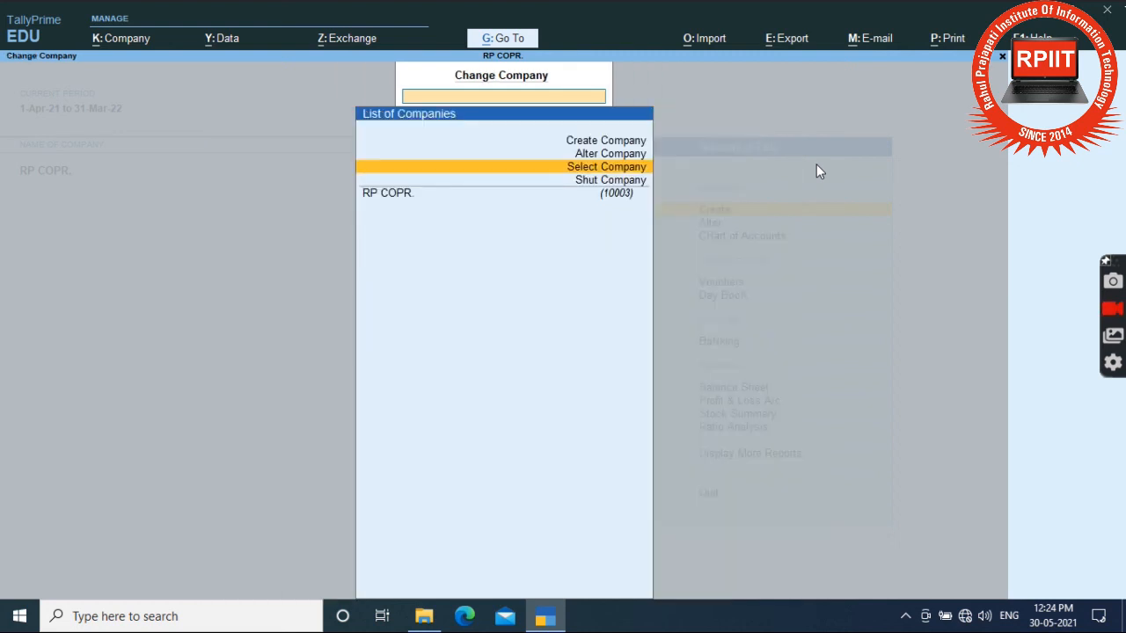
Step: Choose Shut Company and pick RP COPR. to shut
key(Down)
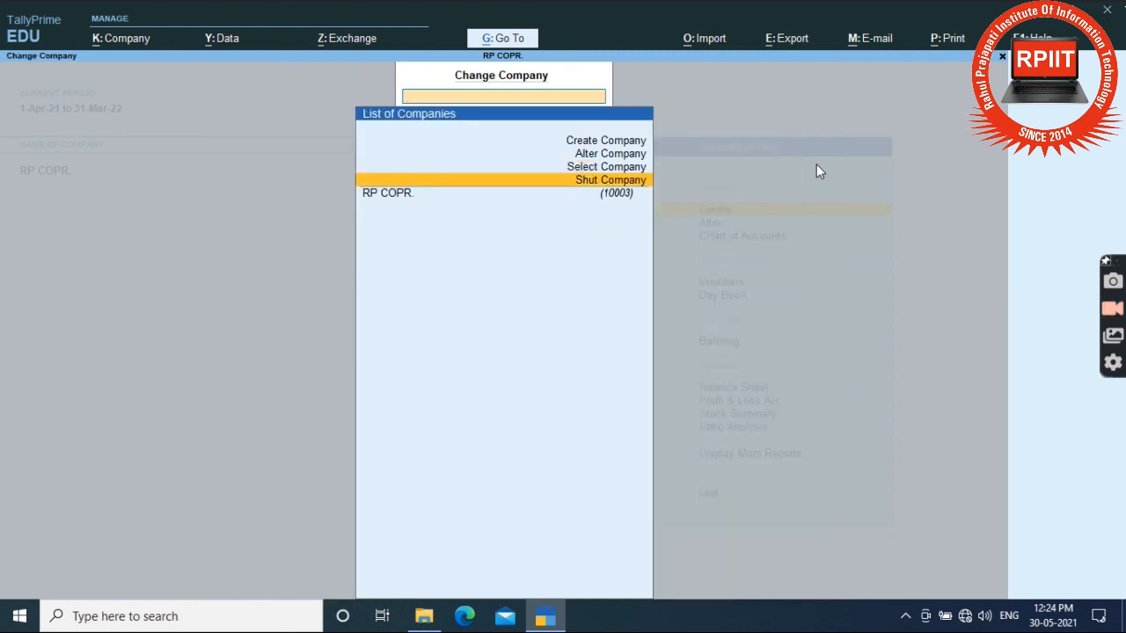
key(Return)
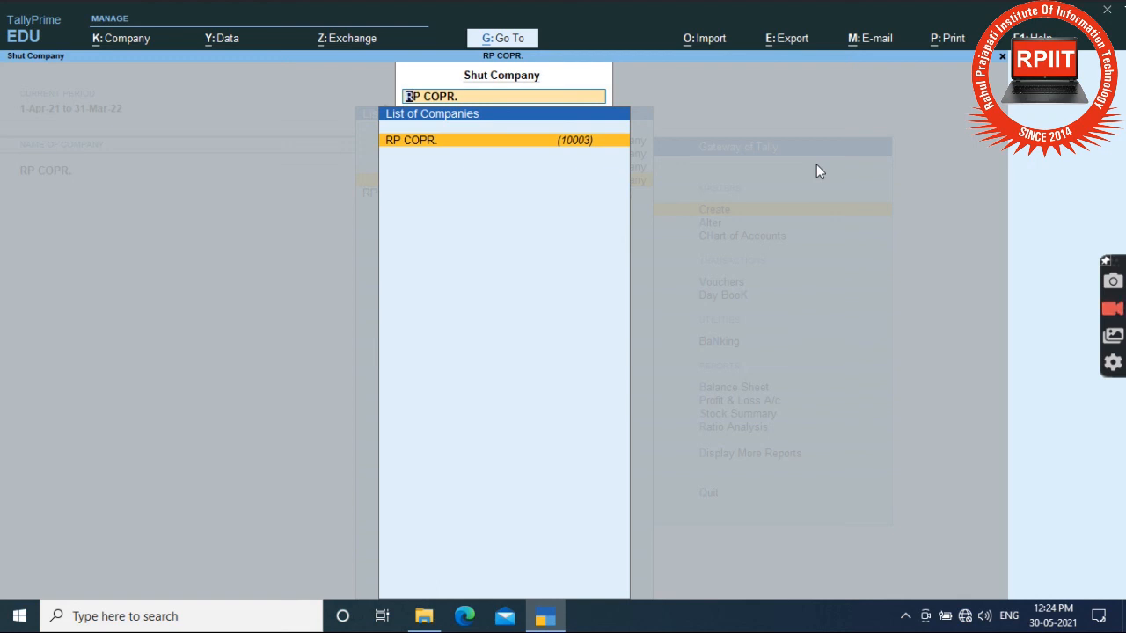
key(Return)
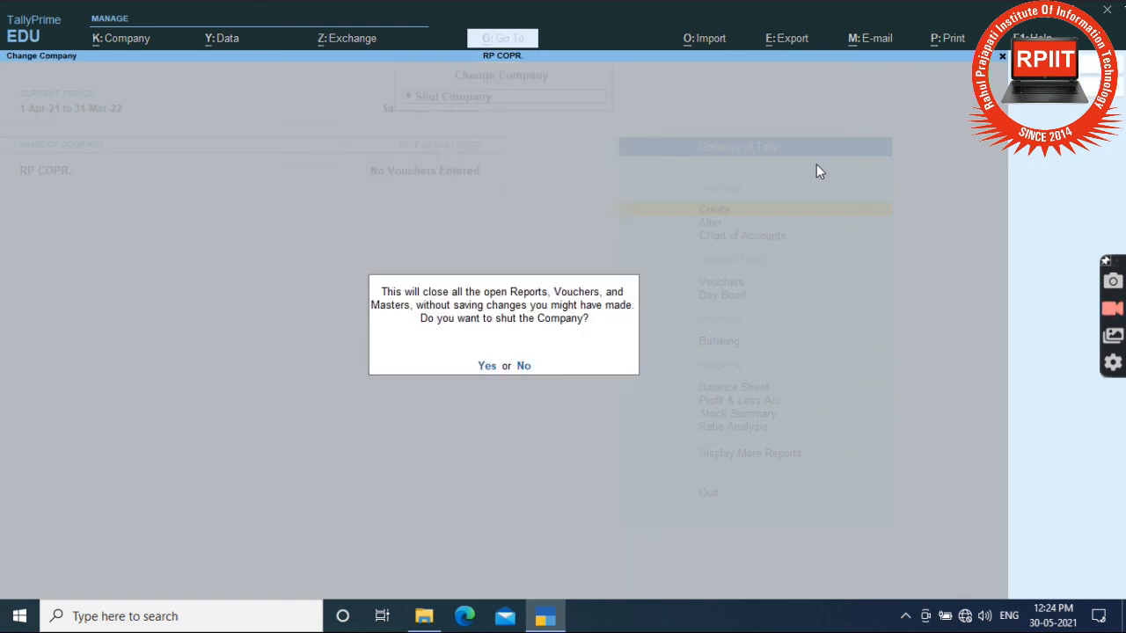